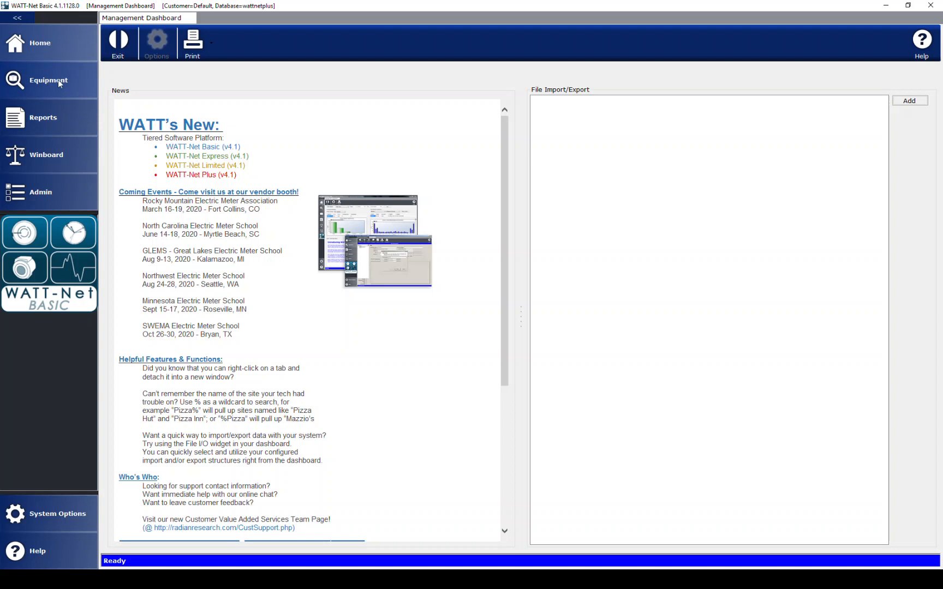
Open the search for electric meter equipment records and review its results page, equipment number range and manufacturer choices
{"action": "left_click", "coordinate": [54, 83]}
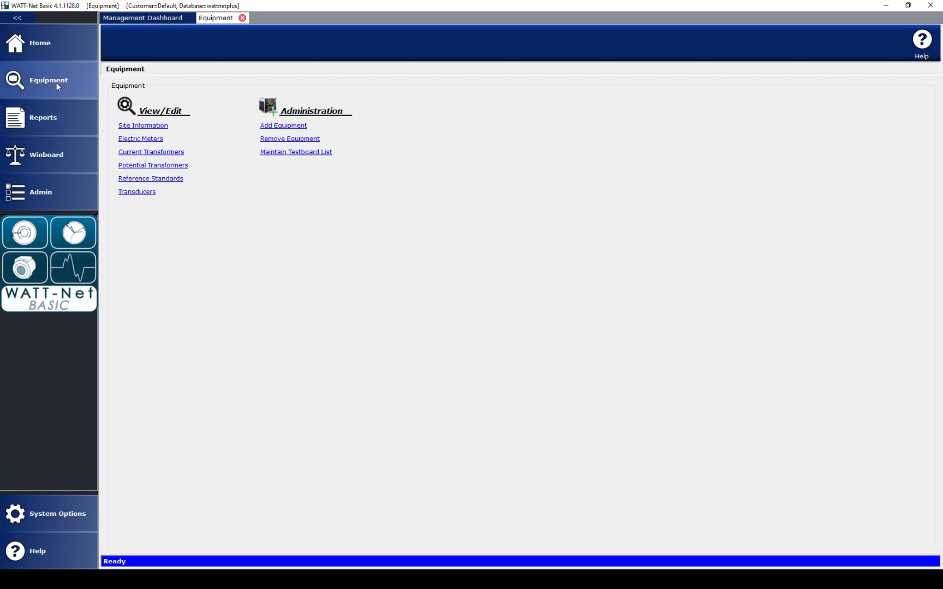
{"action": "left_click", "coordinate": [139, 140]}
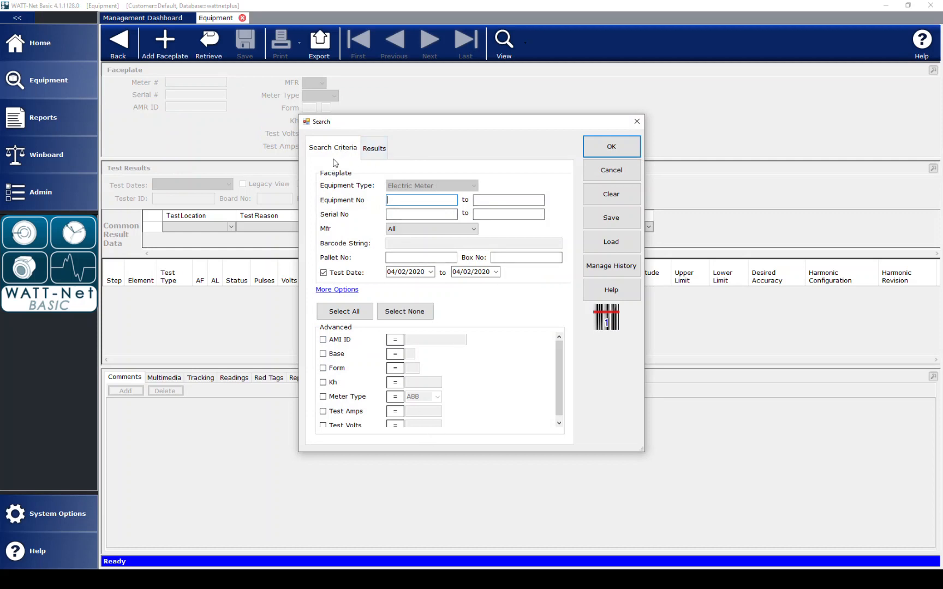
{"action": "left_click", "coordinate": [374, 153]}
{"action": "left_click", "coordinate": [341, 150]}
{"action": "left_click", "coordinate": [474, 200]}
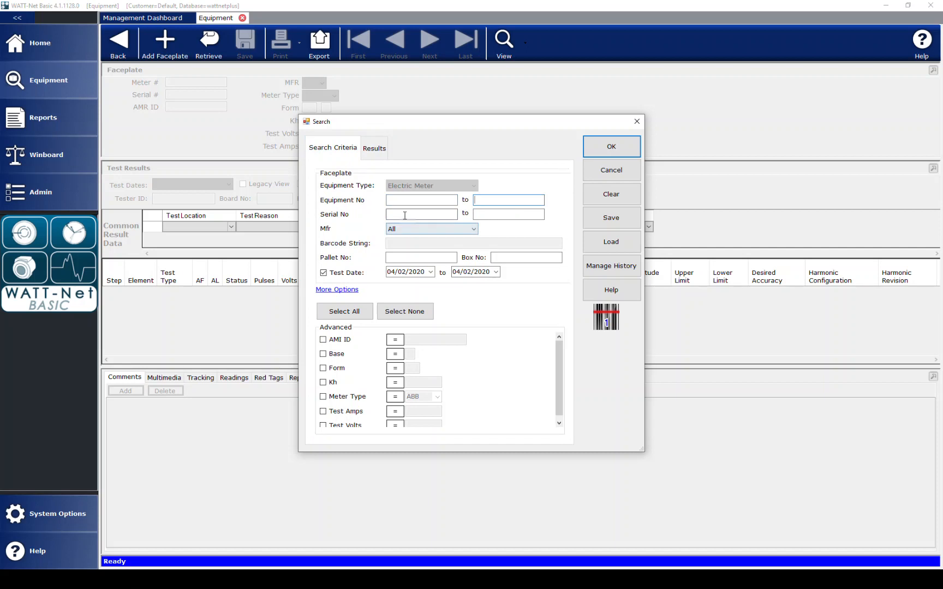
{"action": "left_click", "coordinate": [439, 232]}
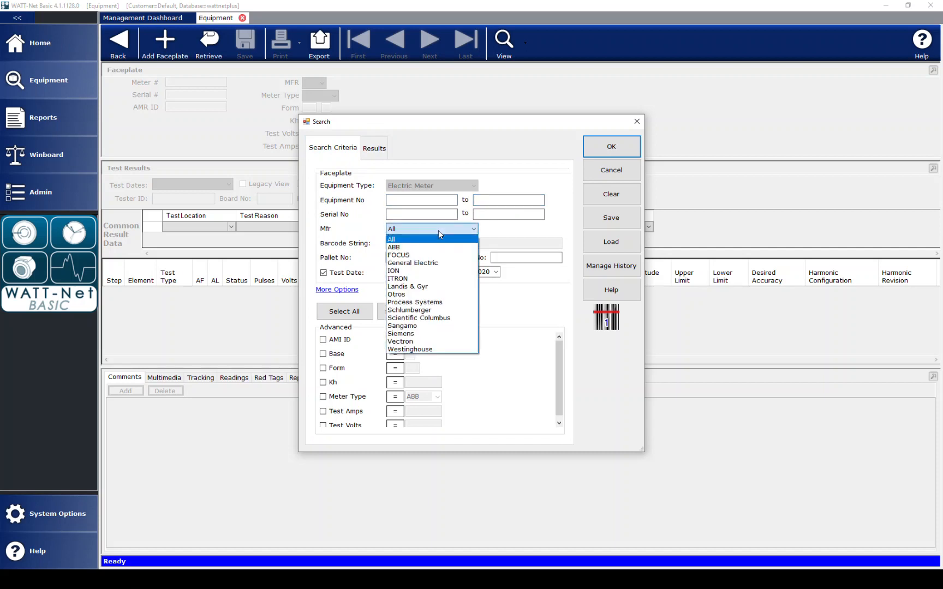
{"action": "left_click", "coordinate": [438, 230]}
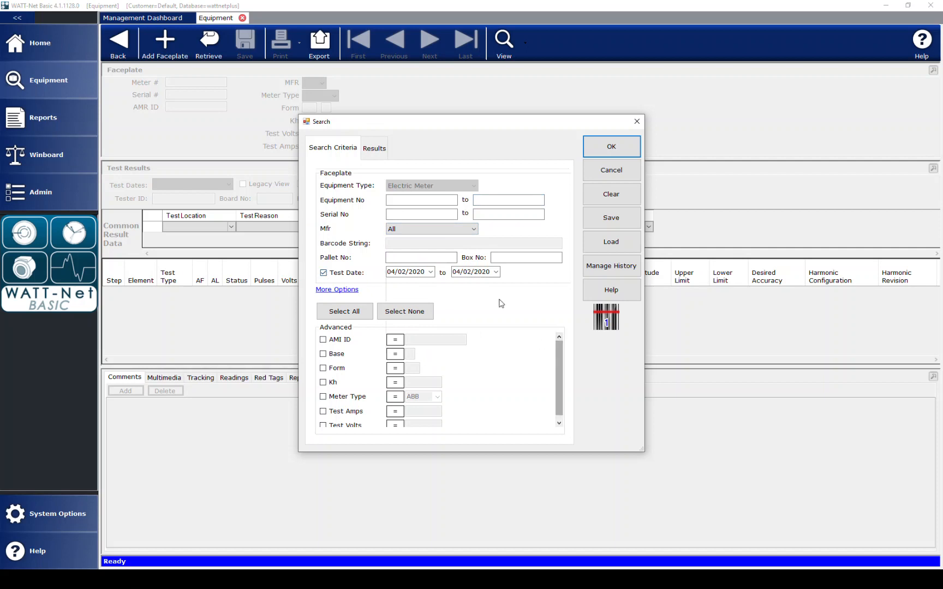
Look through the advanced search criteria and expand the search form to show more options
{"action": "left_click_drag", "start_coordinate": [559, 403], "coordinate": [404, 377]}
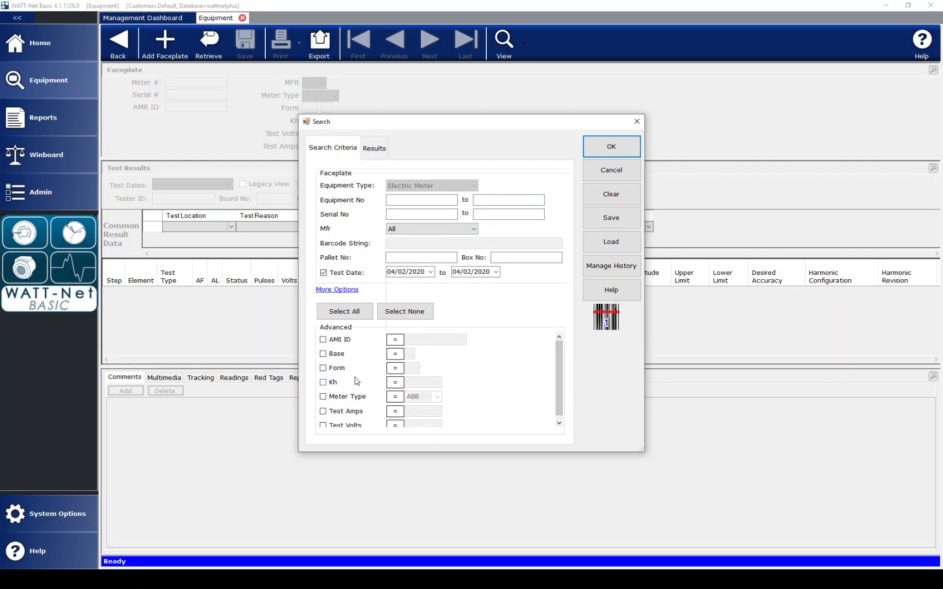
{"action": "scroll", "coordinate": [490, 360], "scroll_direction": "down", "scroll_amount": 1}
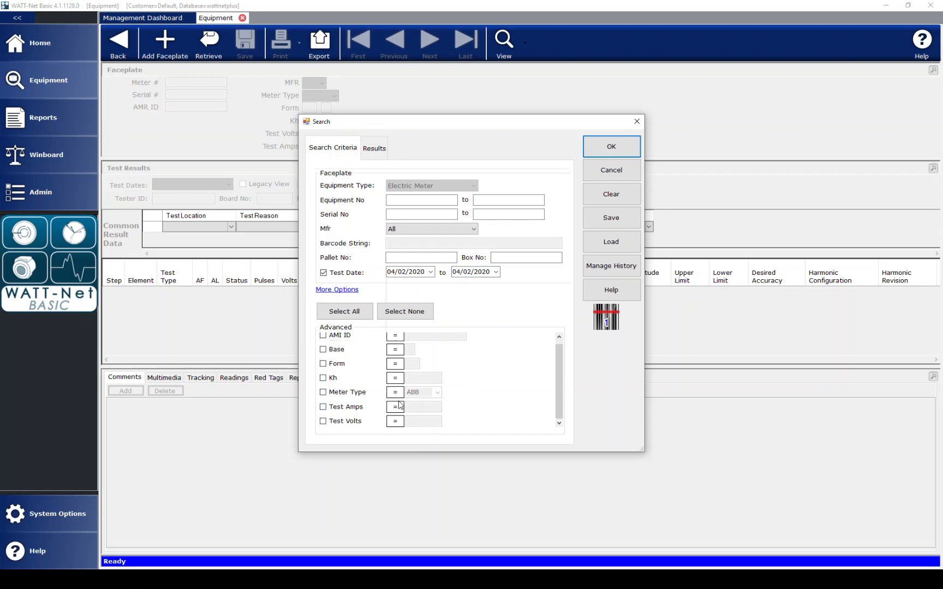
{"action": "scroll", "coordinate": [398, 405], "scroll_direction": "up", "scroll_amount": 1}
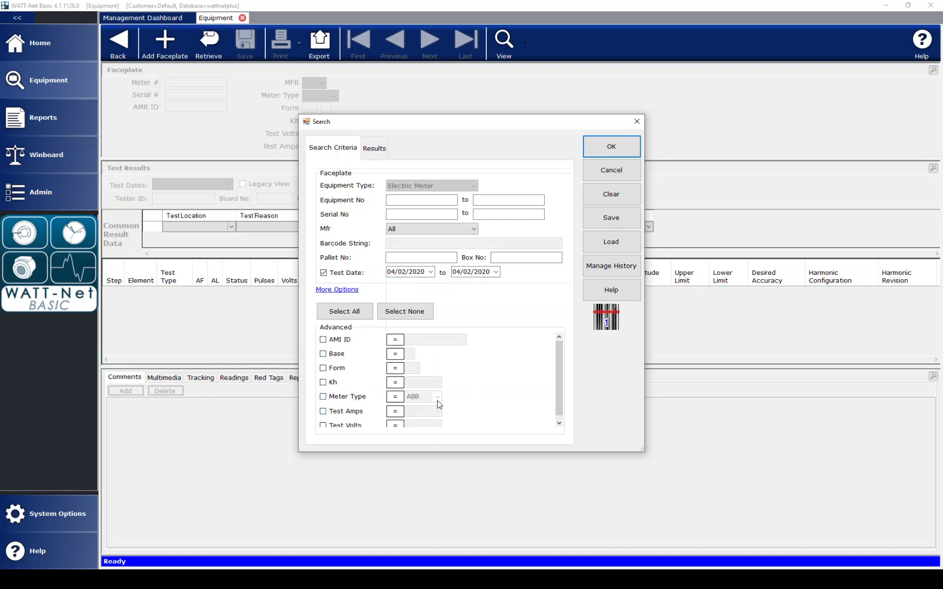
{"action": "left_click", "coordinate": [335, 289]}
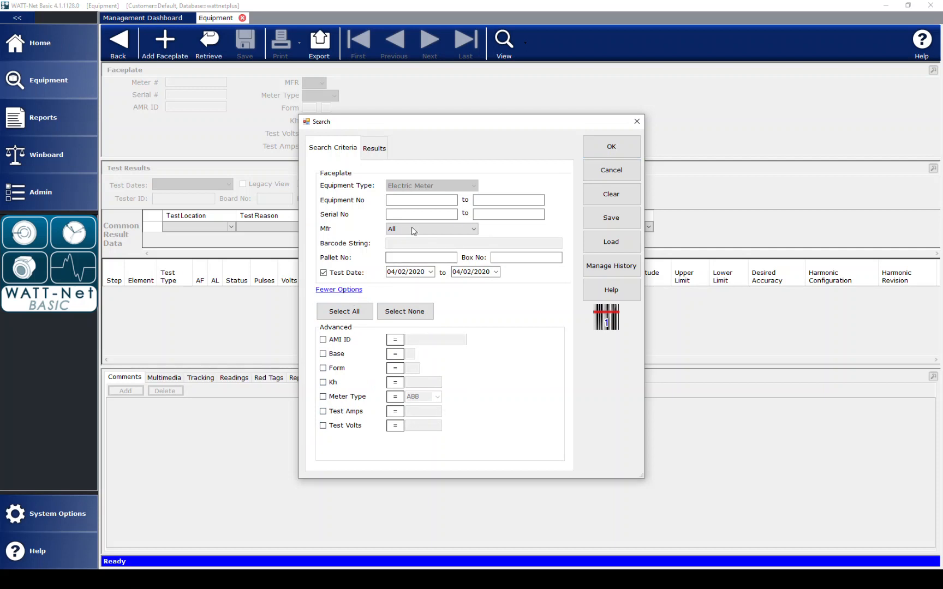
Search for all electric meters using the wildcard % as equipment number, with the test date filter turned off
{"action": "left_click", "coordinate": [410, 200]}
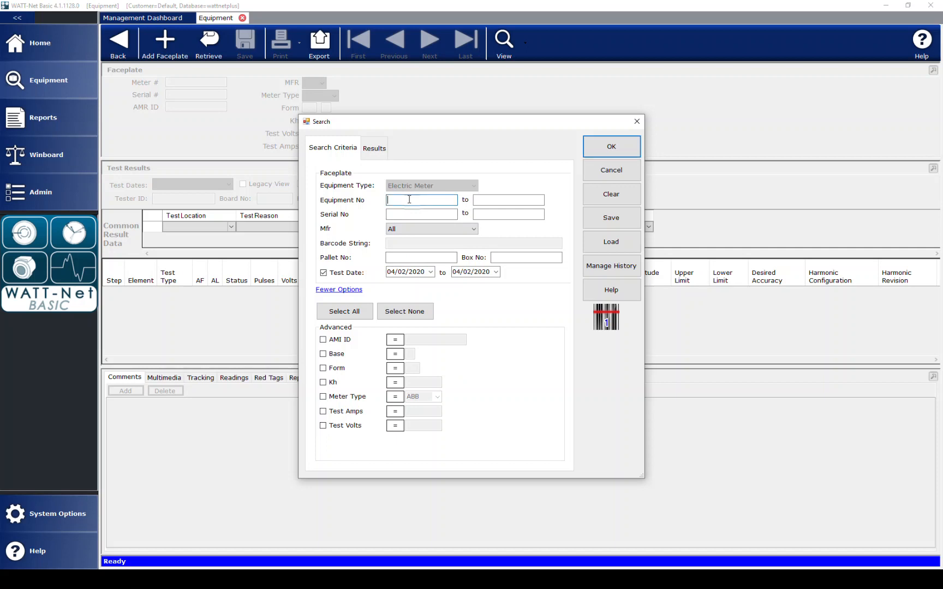
{"action": "type", "text": "%"}
{"action": "double_click", "coordinate": [394, 200]}
{"action": "left_click", "coordinate": [325, 275]}
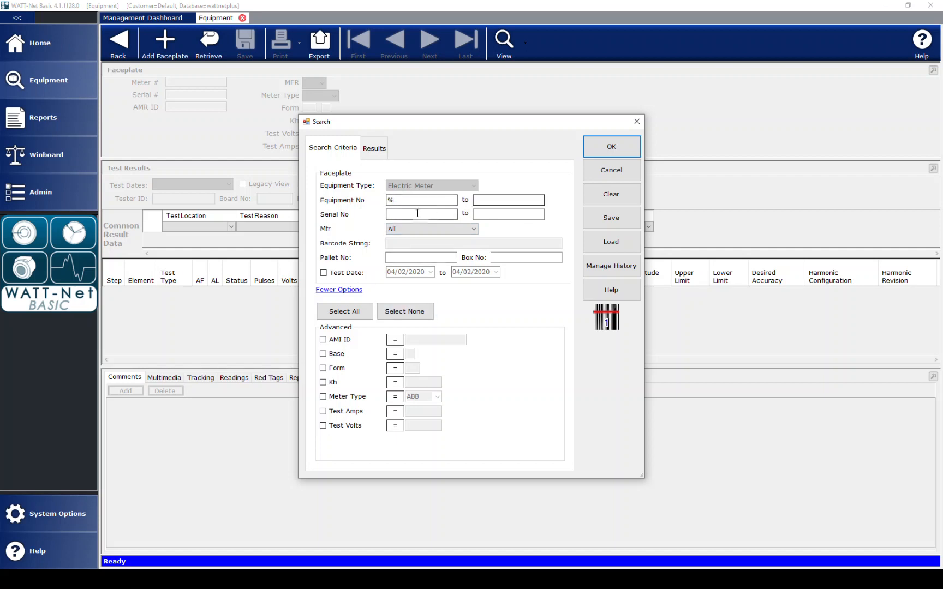
{"action": "double_click", "coordinate": [391, 200]}
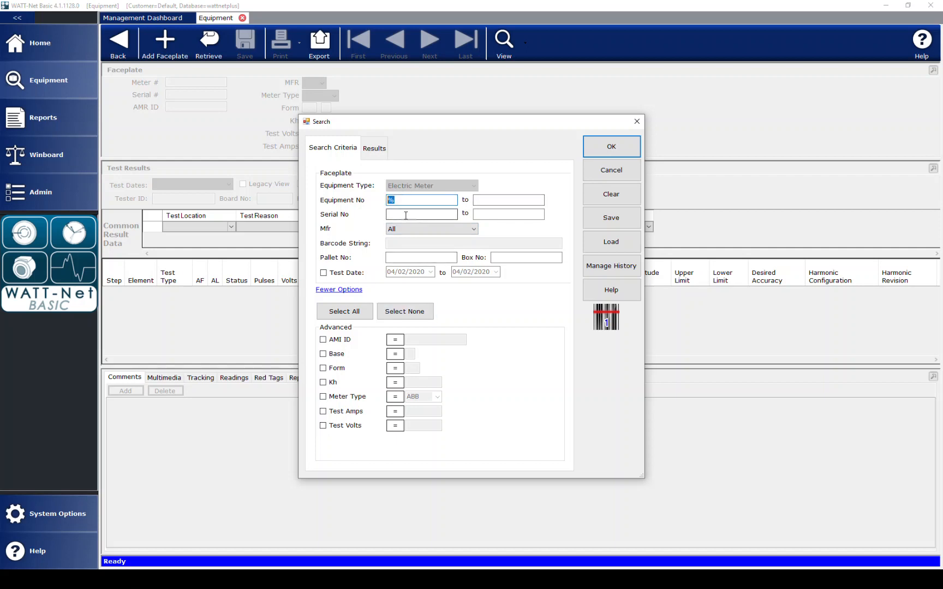
{"action": "left_click", "coordinate": [613, 152]}
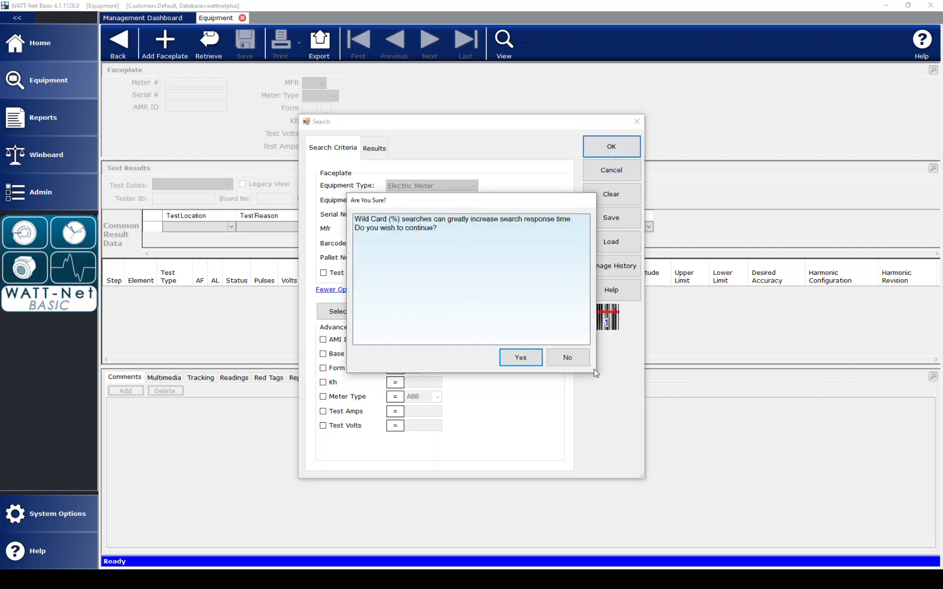
{"action": "left_click_drag", "start_coordinate": [595, 372], "coordinate": [601, 381]}
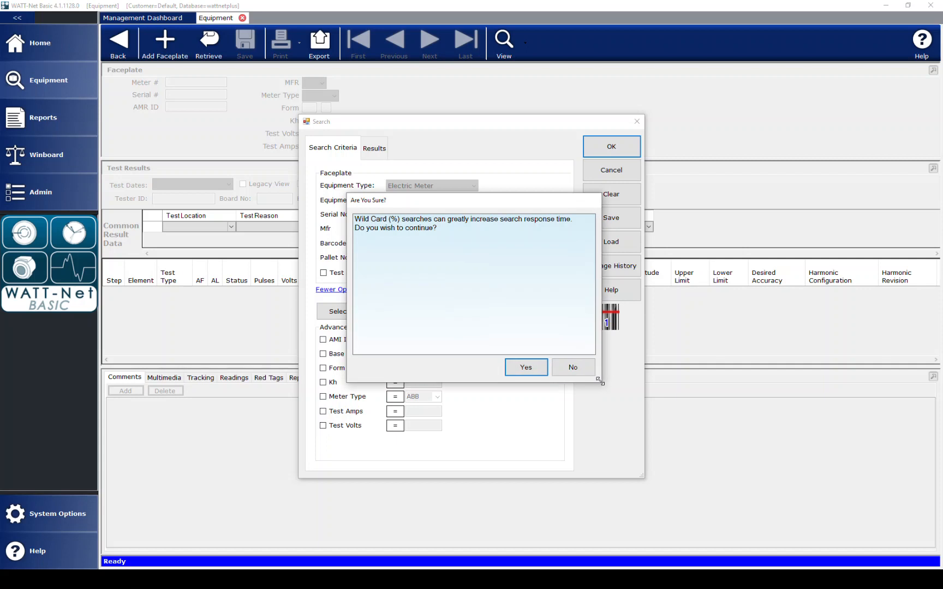
{"action": "left_click_drag", "start_coordinate": [466, 201], "coordinate": [468, 217]}
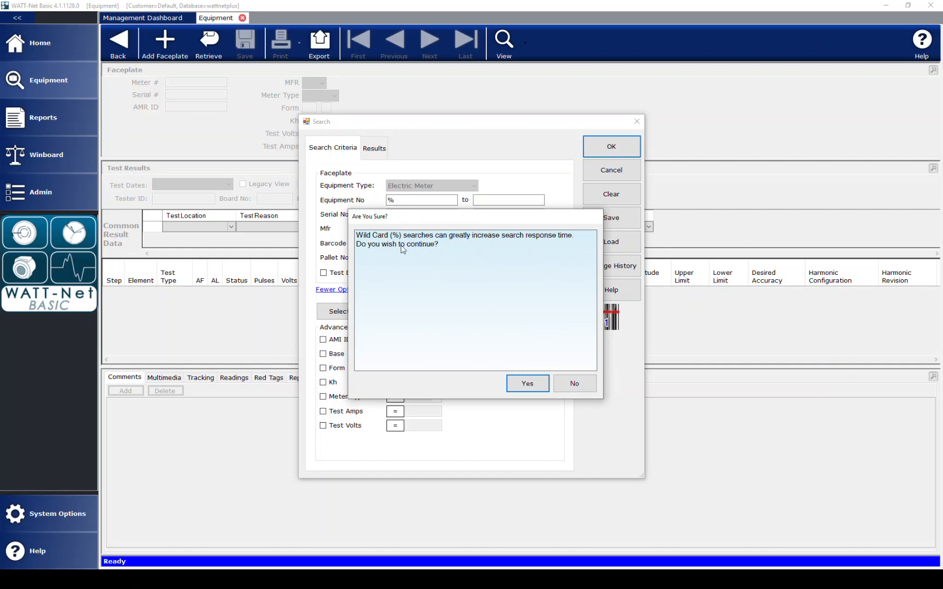
{"action": "left_click_drag", "start_coordinate": [441, 220], "coordinate": [589, 266]}
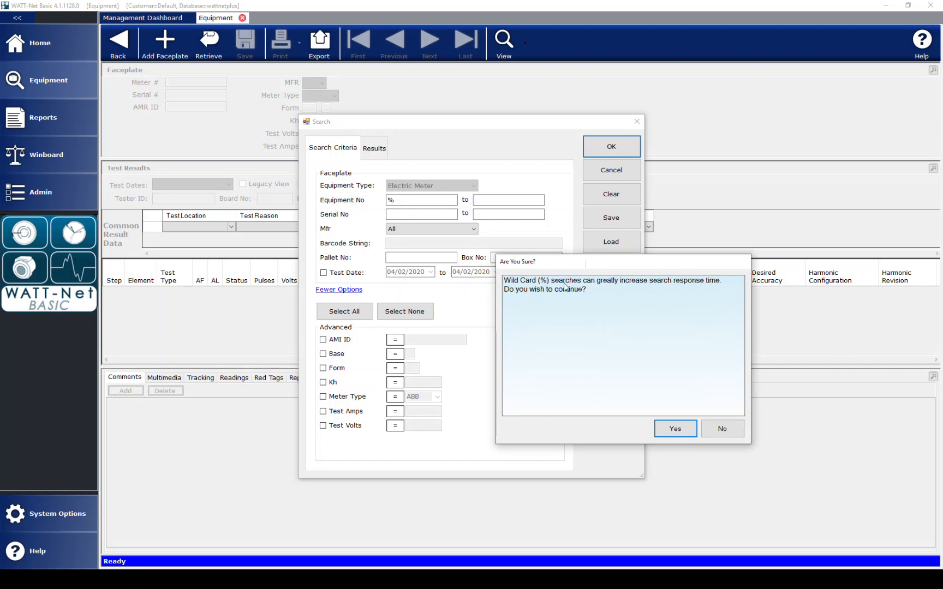
{"action": "left_click_drag", "start_coordinate": [566, 263], "coordinate": [498, 255]}
{"action": "left_click", "coordinate": [608, 421]}
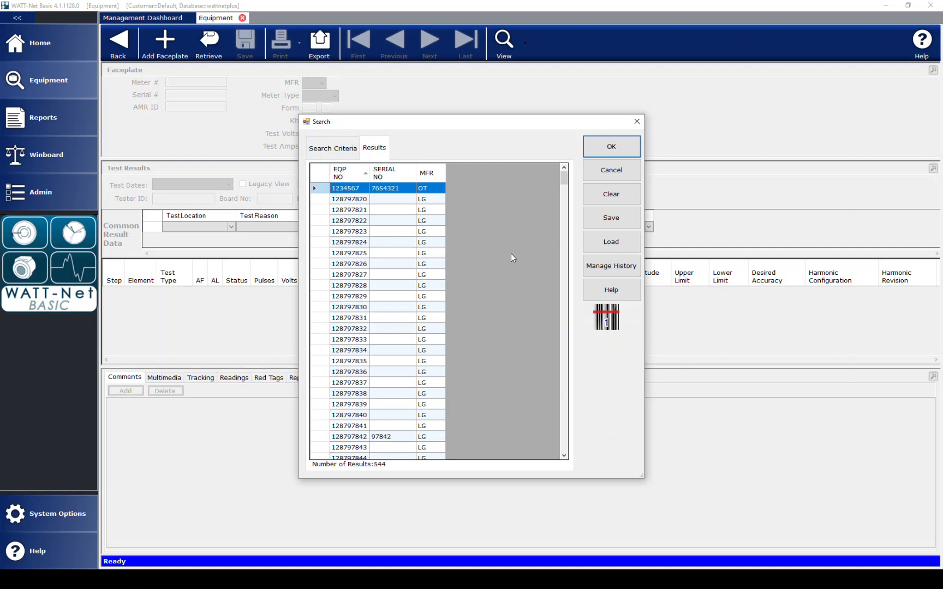
Look through the full list of found meters and load their records
{"action": "left_click_drag", "start_coordinate": [565, 174], "coordinate": [568, 456]}
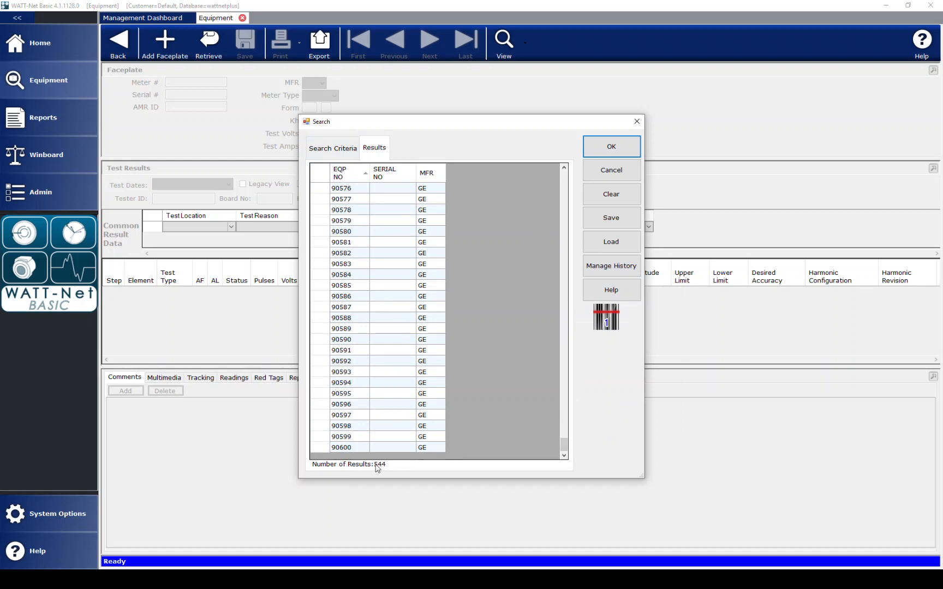
{"action": "left_click_drag", "start_coordinate": [564, 445], "coordinate": [557, 143]}
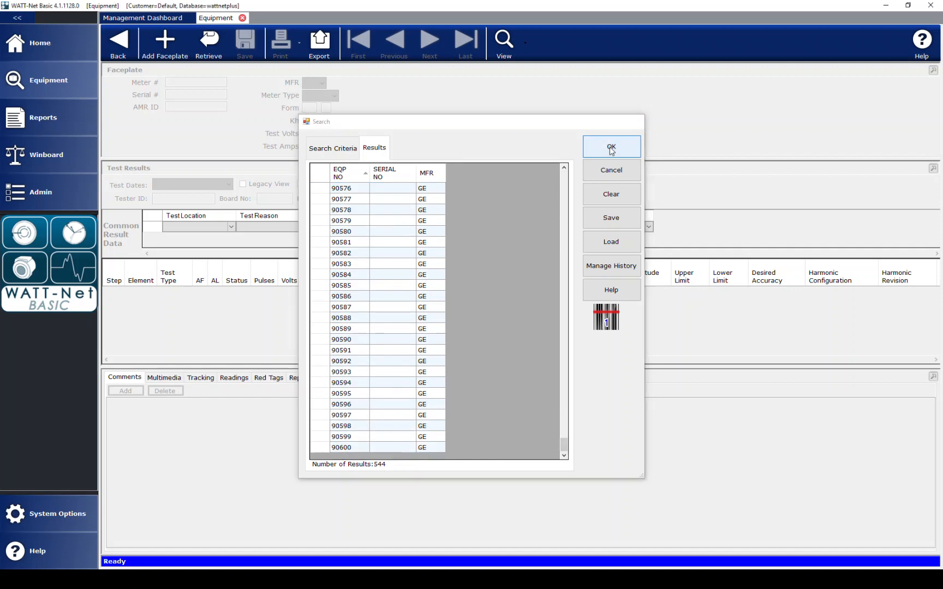
{"action": "left_click", "coordinate": [610, 148]}
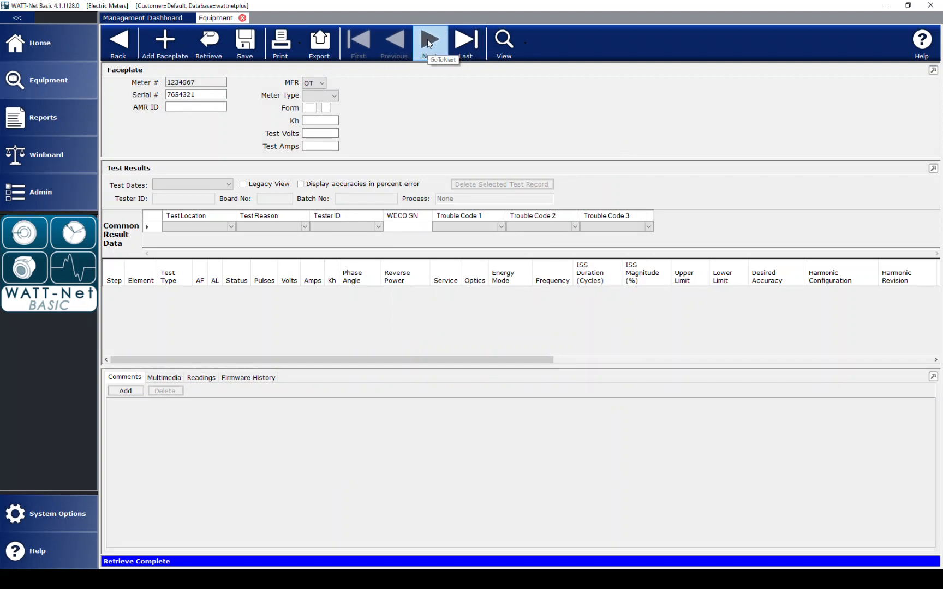
Browse the retrieved meter records forward and backward, including the first and last records, to examine their faceplates and test results
{"action": "left_click", "coordinate": [429, 43]}
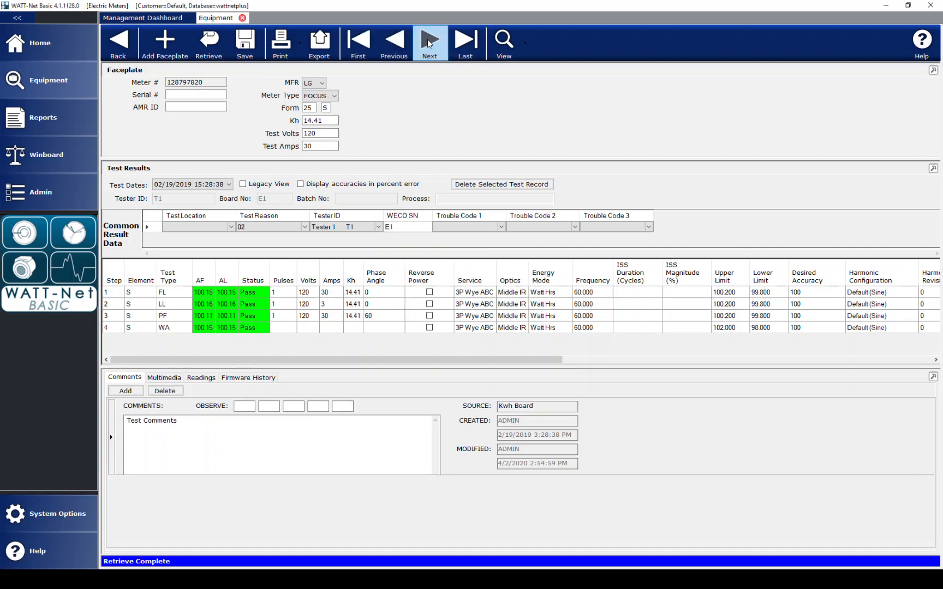
{"action": "left_click", "coordinate": [462, 42]}
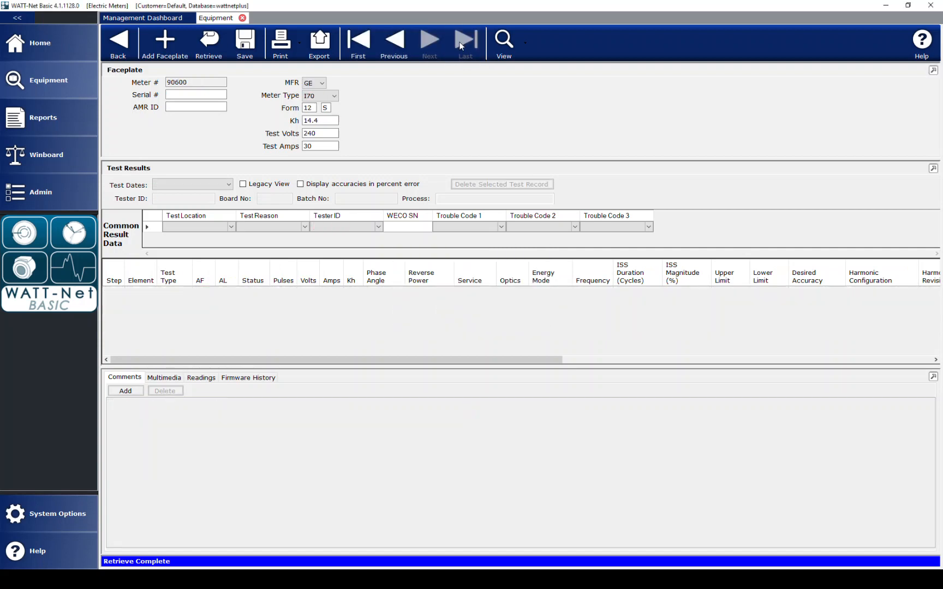
{"action": "left_click", "coordinate": [395, 44]}
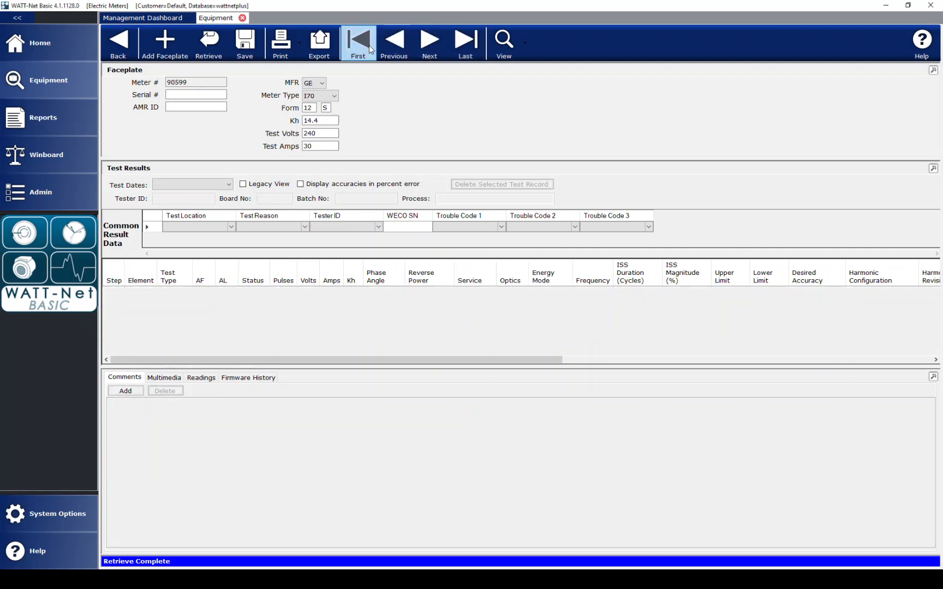
{"action": "left_click", "coordinate": [395, 45]}
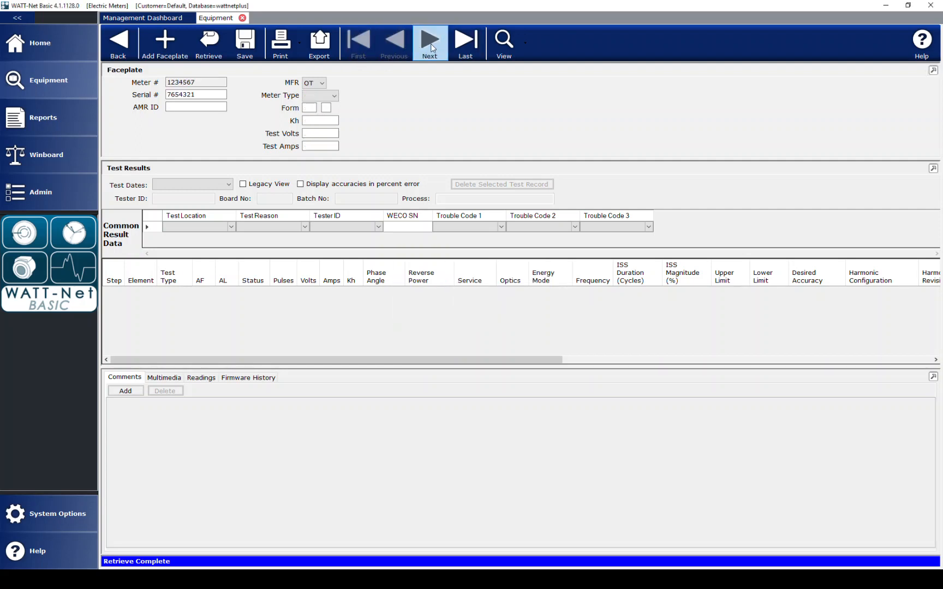
{"action": "left_click", "coordinate": [430, 46]}
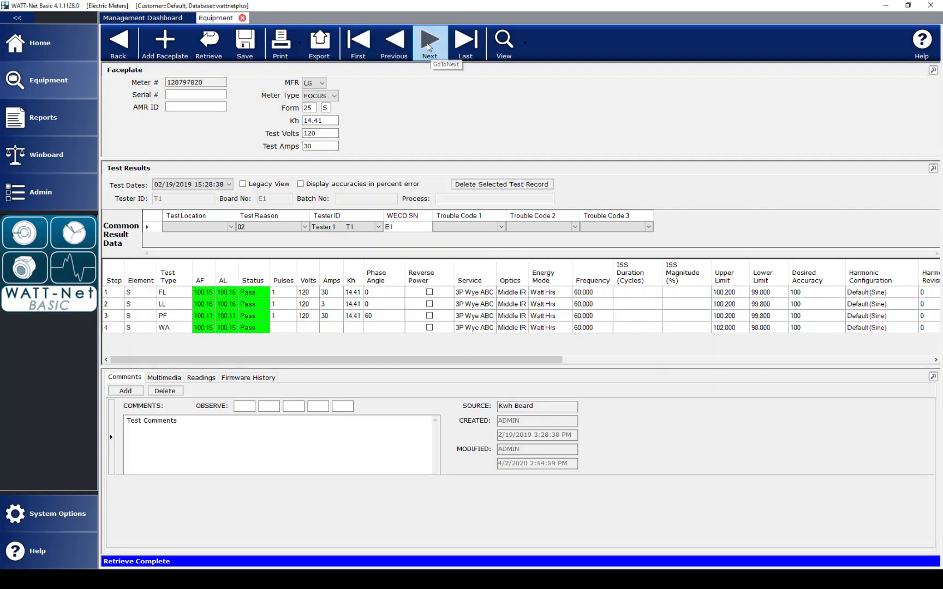
{"action": "left_click", "coordinate": [428, 44]}
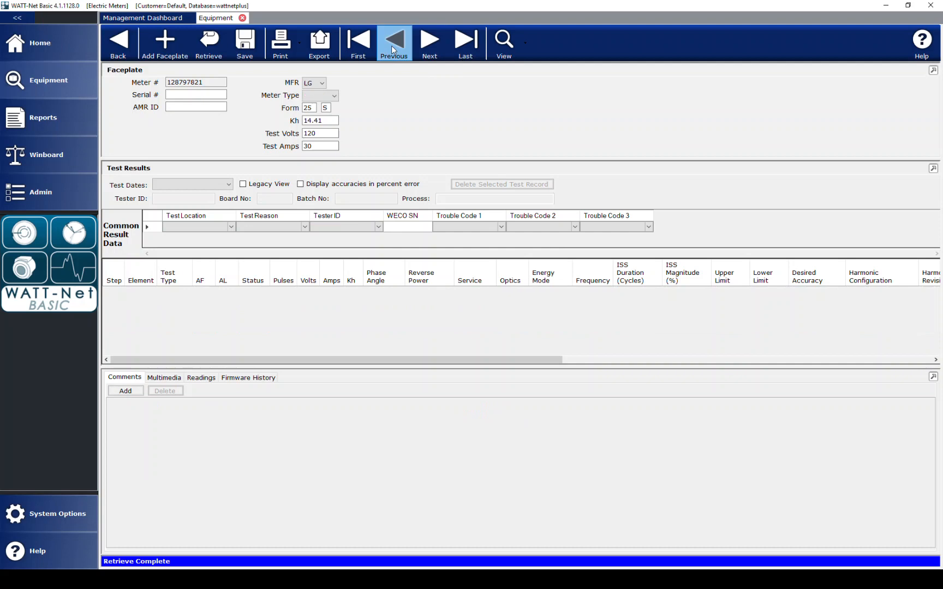
{"action": "left_click", "coordinate": [391, 44]}
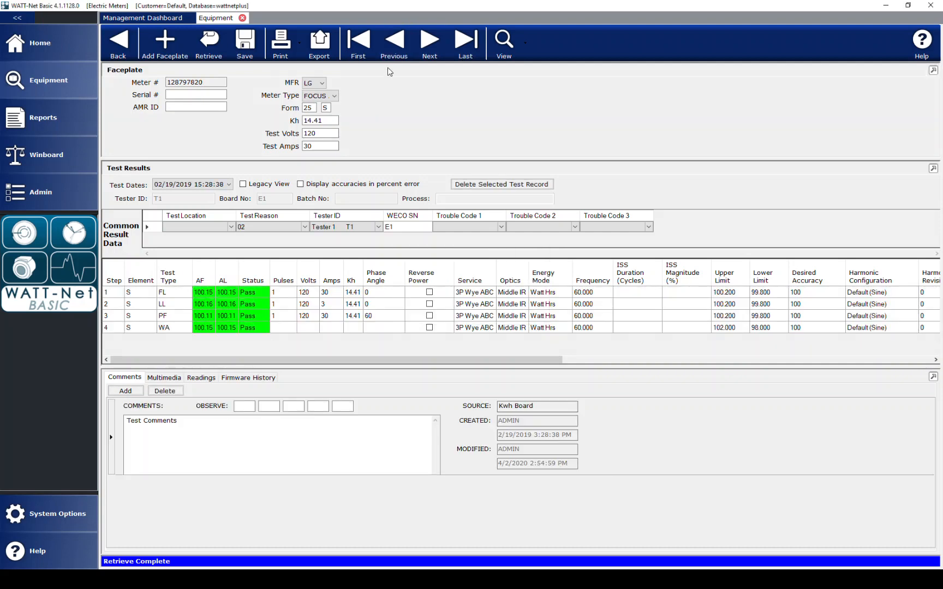
{"action": "left_click", "coordinate": [431, 39]}
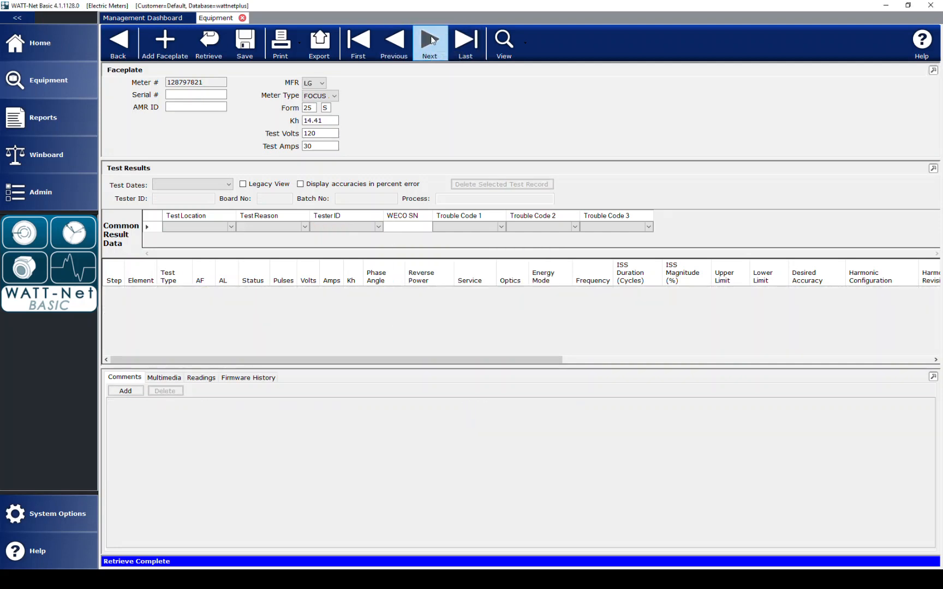
{"action": "left_click", "coordinate": [430, 45]}
{"action": "left_click", "coordinate": [426, 48]}
{"action": "left_click", "coordinate": [391, 45]}
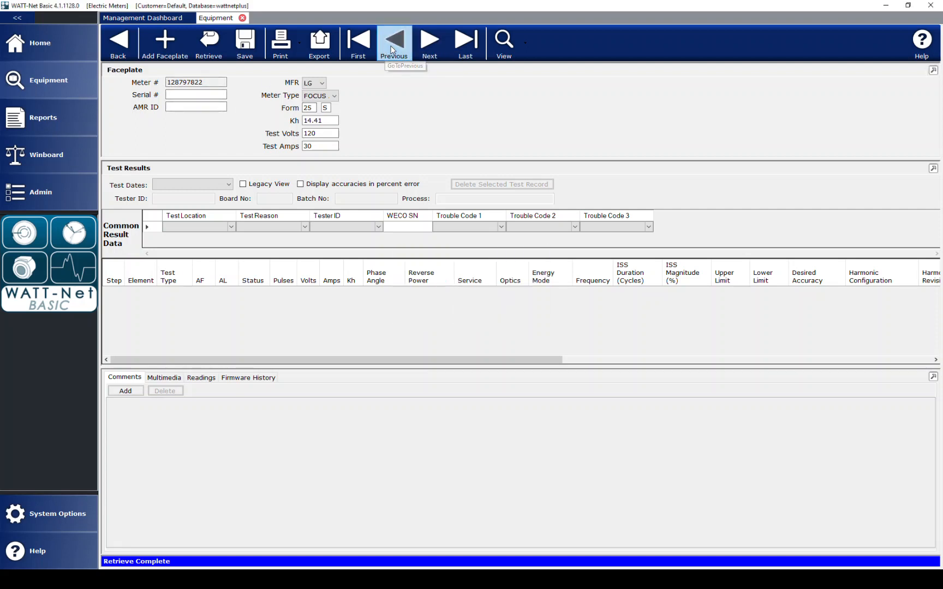
Retrieve the meters tested on 04/02/2020 by enabling the test date filter and using the wildcard % as equipment number
{"action": "left_click", "coordinate": [212, 46]}
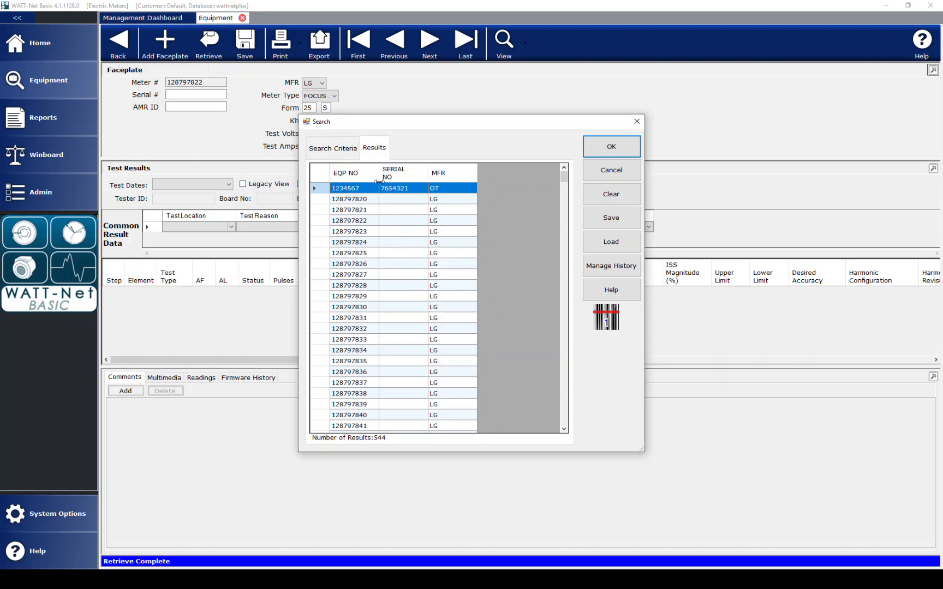
{"action": "left_click", "coordinate": [340, 152]}
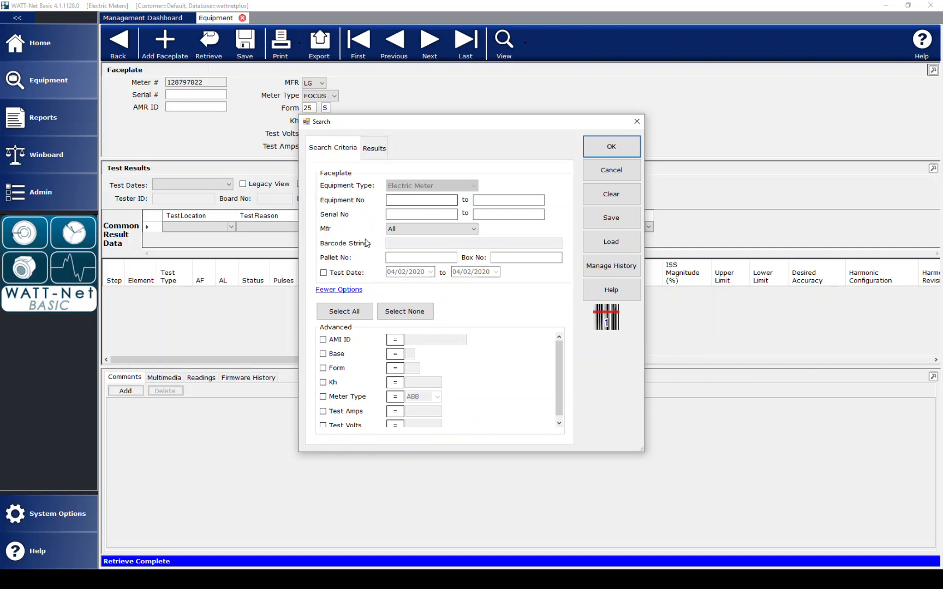
{"action": "left_click", "coordinate": [324, 274]}
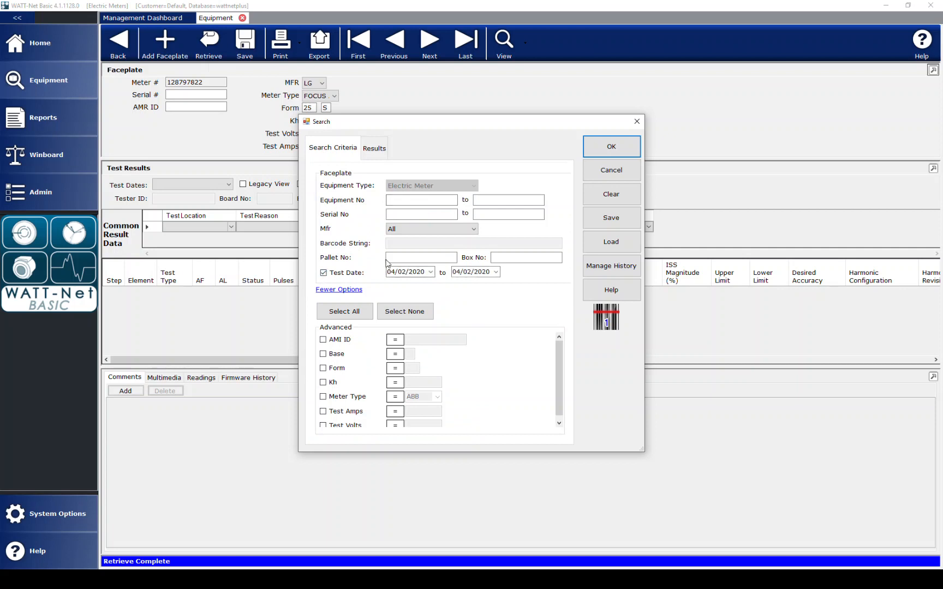
{"action": "left_click", "coordinate": [408, 199]}
{"action": "type", "text": "%"}
{"action": "left_click", "coordinate": [610, 154]}
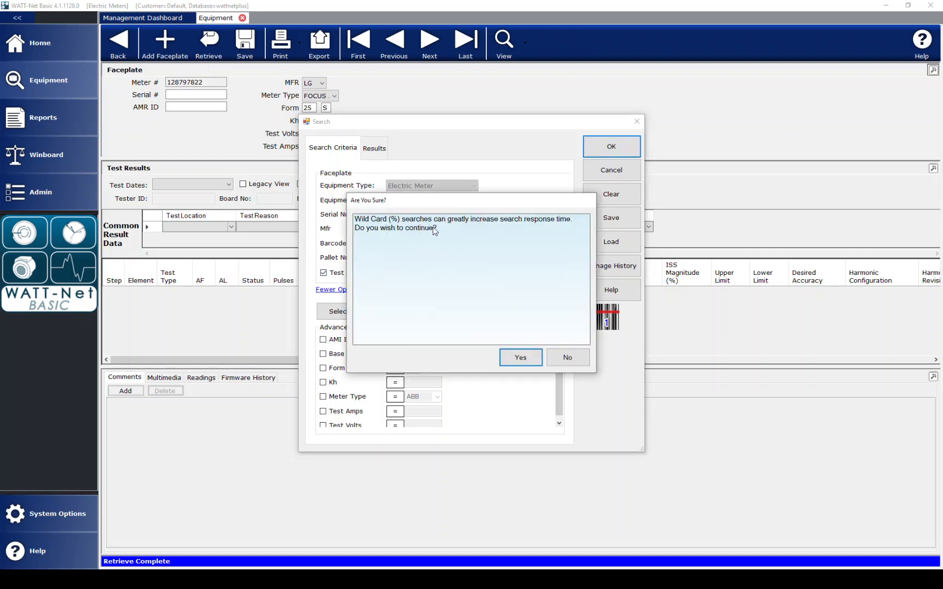
{"action": "left_click", "coordinate": [520, 356]}
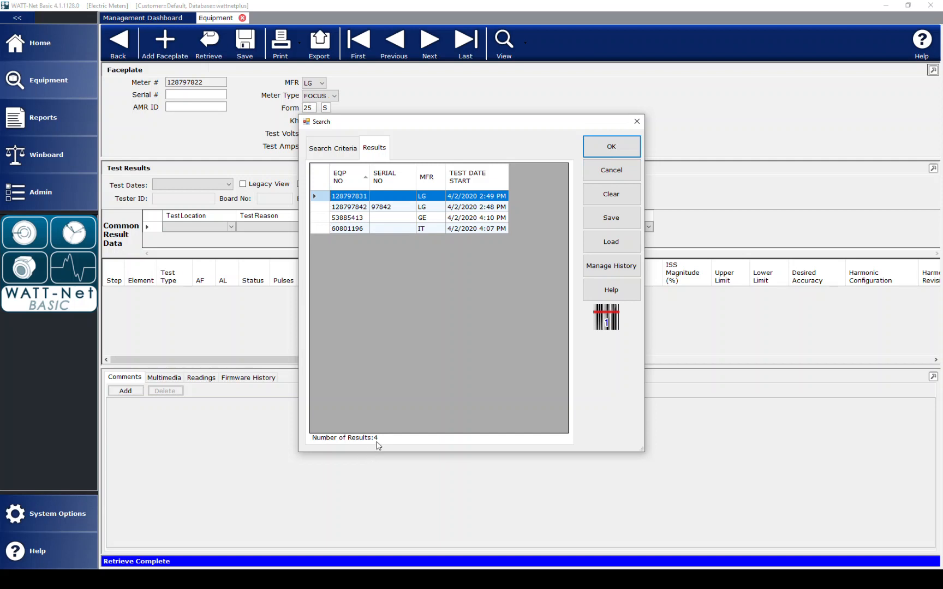
{"action": "left_click", "coordinate": [605, 147]}
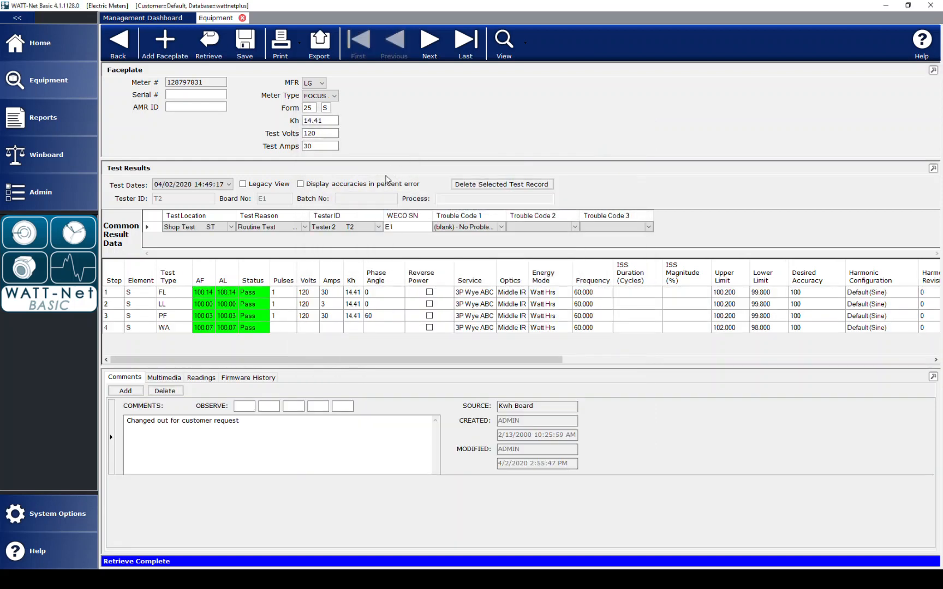
Look at the first two retrieved meter records and examine the first meter's number, test dates and manufacturer field
{"action": "left_click", "coordinate": [429, 48]}
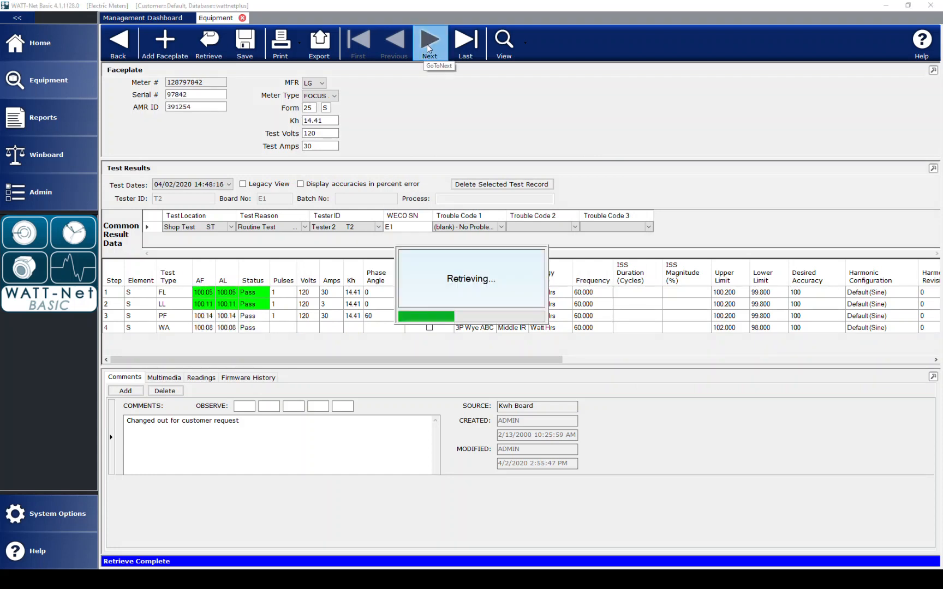
{"action": "left_click", "coordinate": [394, 44]}
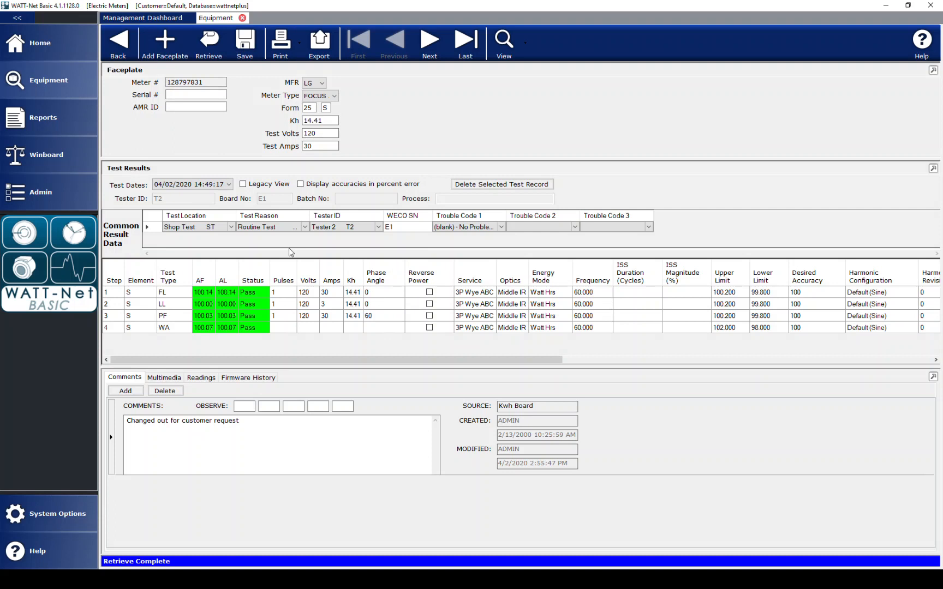
{"action": "left_click_drag", "start_coordinate": [225, 82], "coordinate": [166, 82]}
{"action": "left_click", "coordinate": [177, 193]}
{"action": "left_click", "coordinate": [180, 186]}
{"action": "left_click", "coordinate": [186, 202]}
{"action": "left_click", "coordinate": [314, 99]}
{"action": "left_click", "coordinate": [313, 83]}
{"action": "left_click", "coordinate": [314, 83]}
{"action": "left_click", "coordinate": [314, 83]}
{"action": "left_click", "coordinate": [316, 133]}
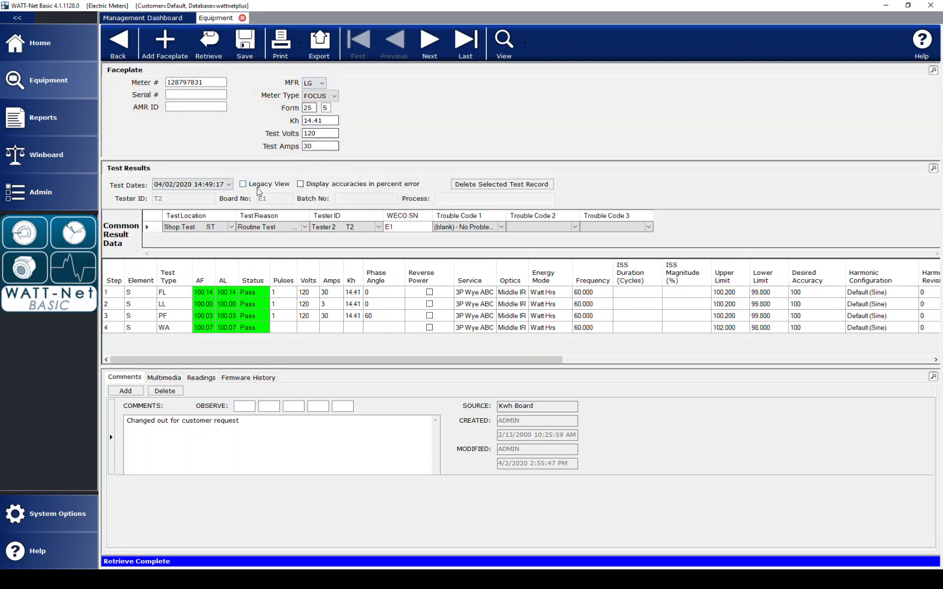
Examine the first meter's test reason field, comments and readings
{"action": "left_click", "coordinate": [293, 226]}
{"action": "left_click", "coordinate": [306, 227]}
{"action": "left_click", "coordinate": [306, 228]}
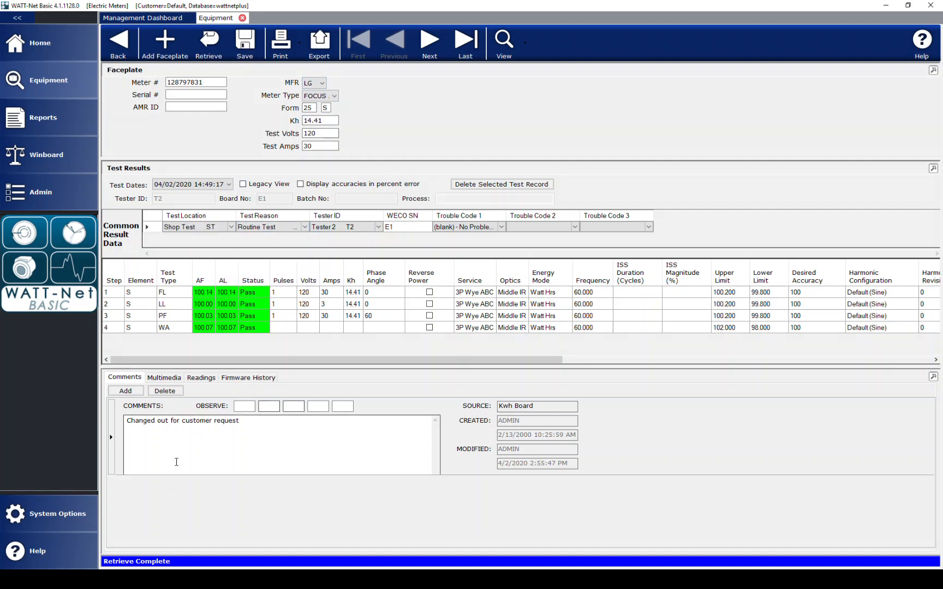
{"action": "left_click", "coordinate": [186, 438]}
{"action": "left_click", "coordinate": [193, 380]}
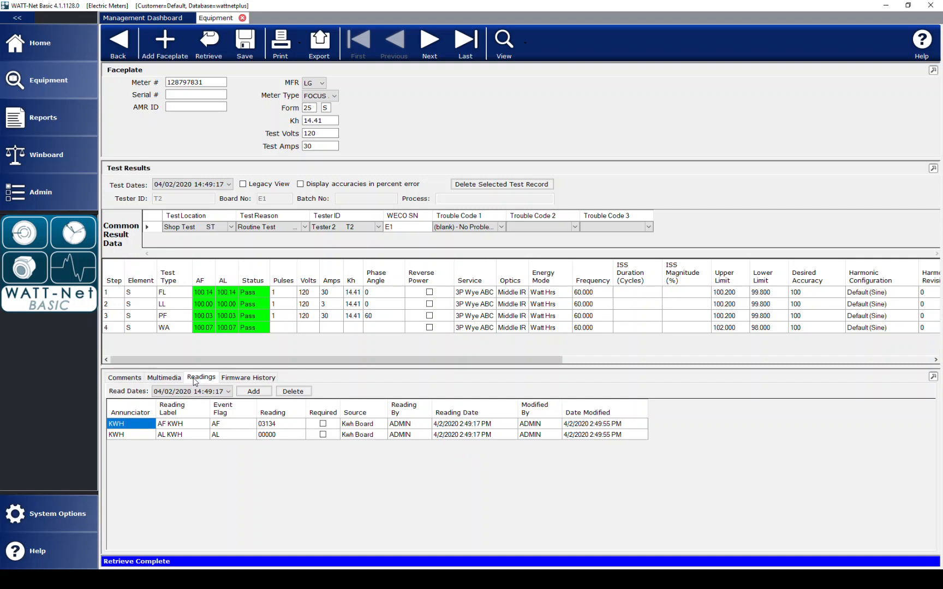
{"action": "left_click", "coordinate": [122, 379]}
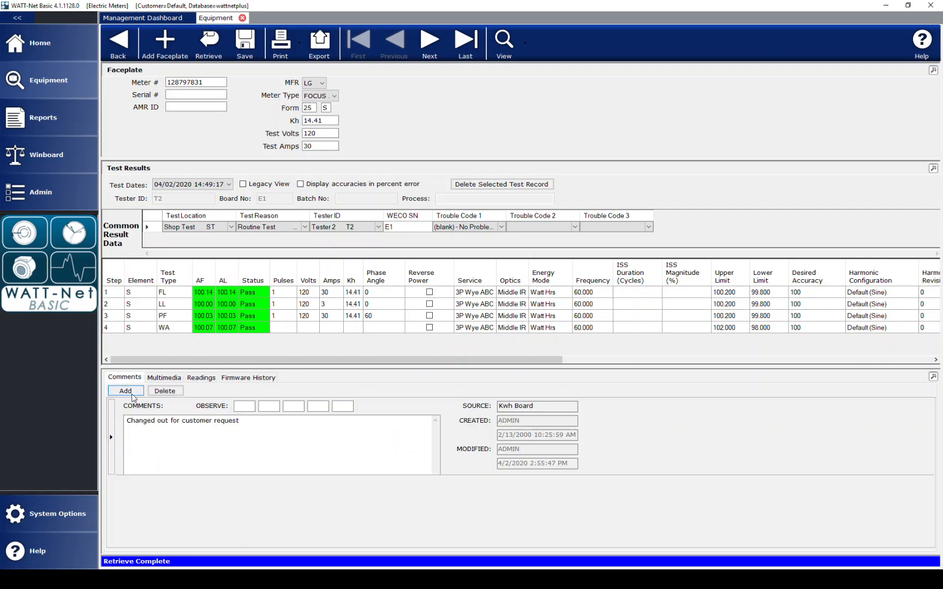
Go to the GE I210 meter's record and set its test location to Field Test and test reason to Customer Complaint
{"action": "left_click", "coordinate": [425, 44]}
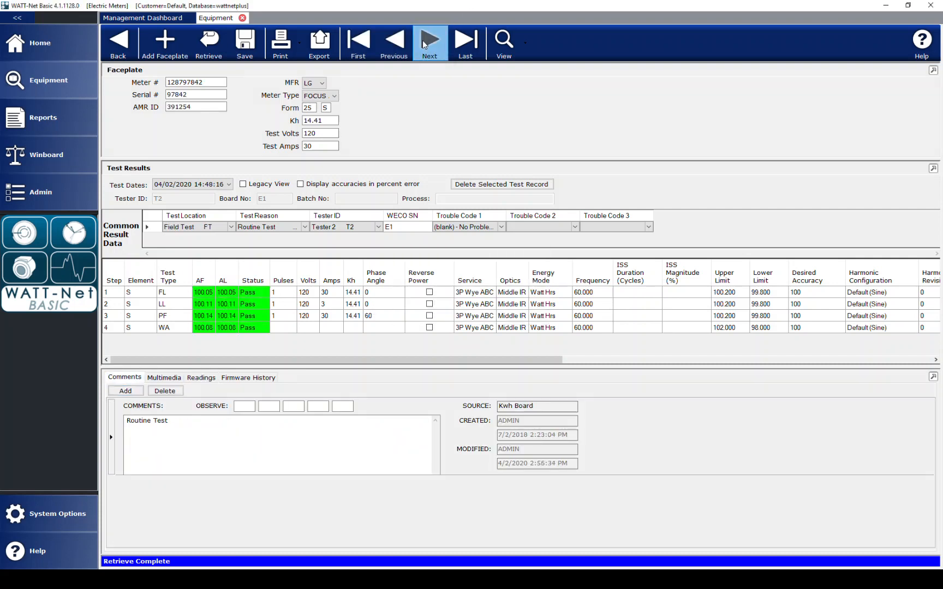
{"action": "left_click", "coordinate": [424, 45]}
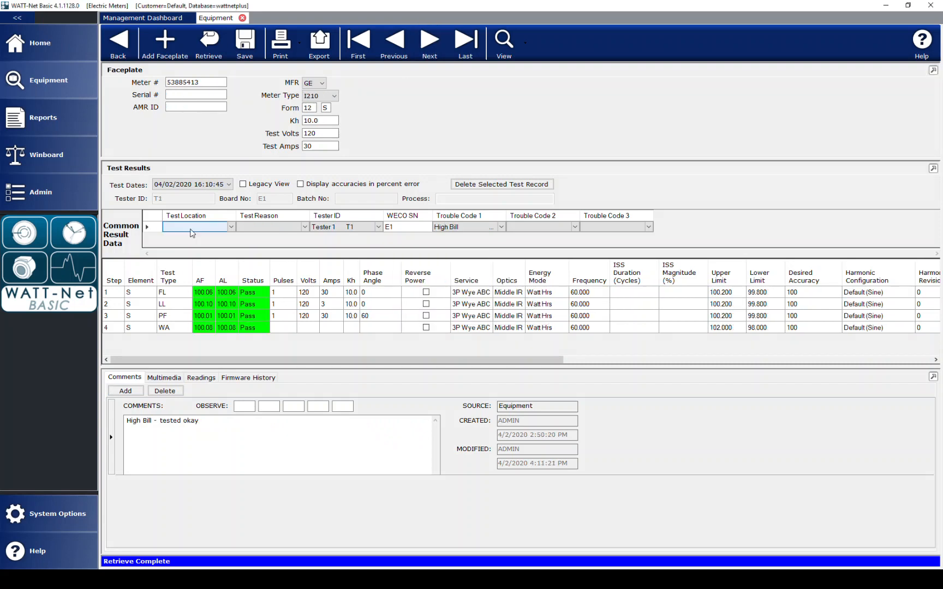
{"action": "left_click", "coordinate": [212, 229]}
{"action": "left_click", "coordinate": [231, 228]}
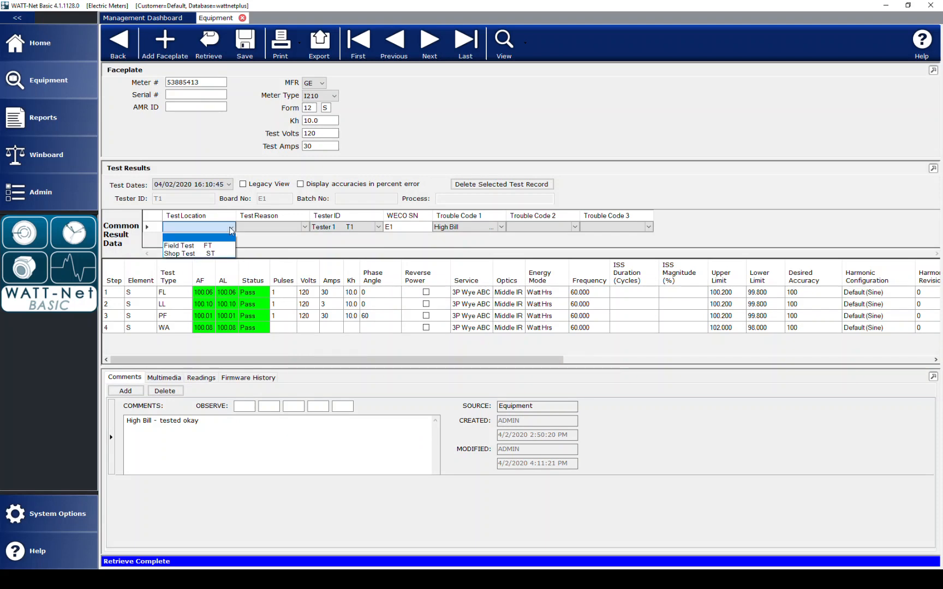
{"action": "left_click", "coordinate": [203, 246]}
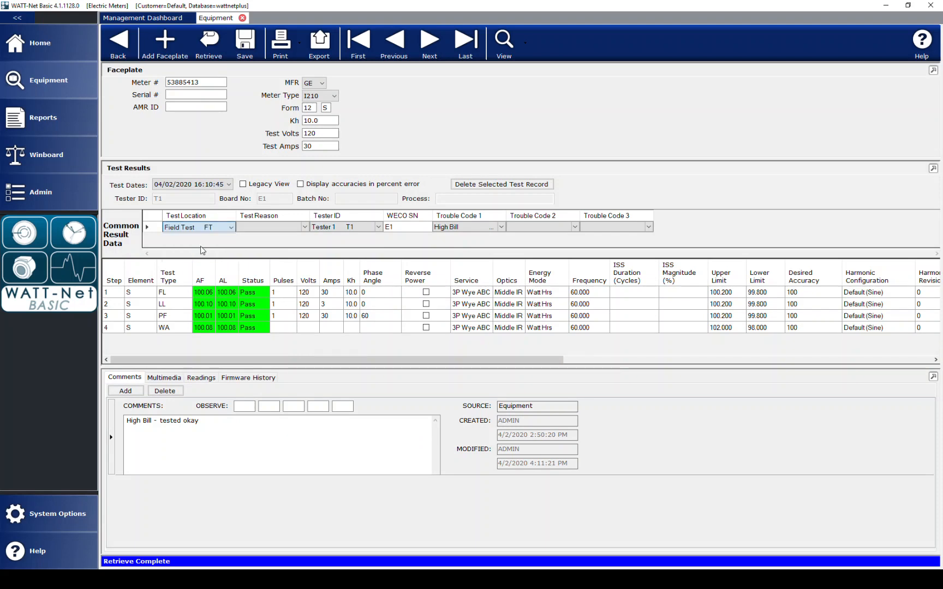
{"action": "left_click", "coordinate": [306, 228]}
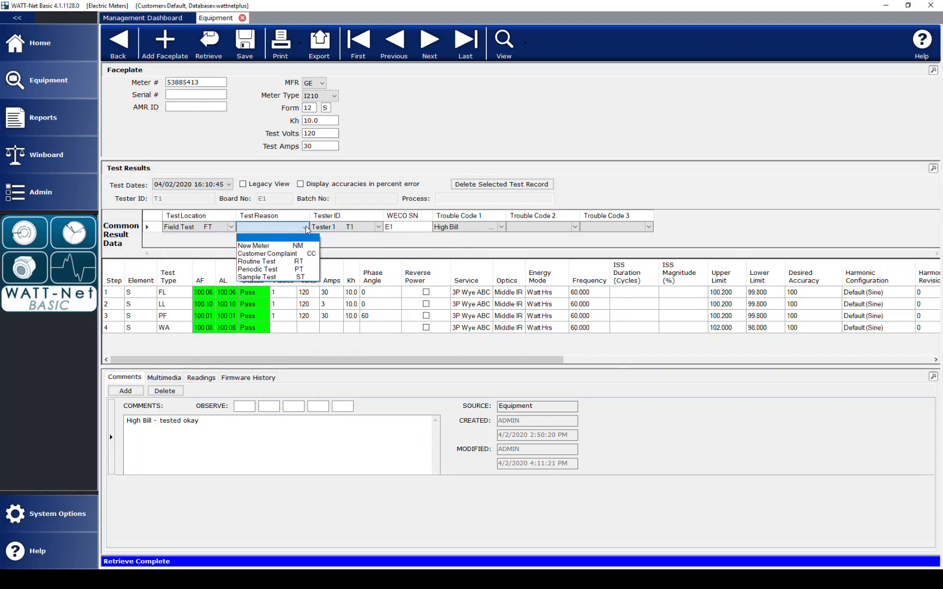
{"action": "left_click", "coordinate": [277, 255]}
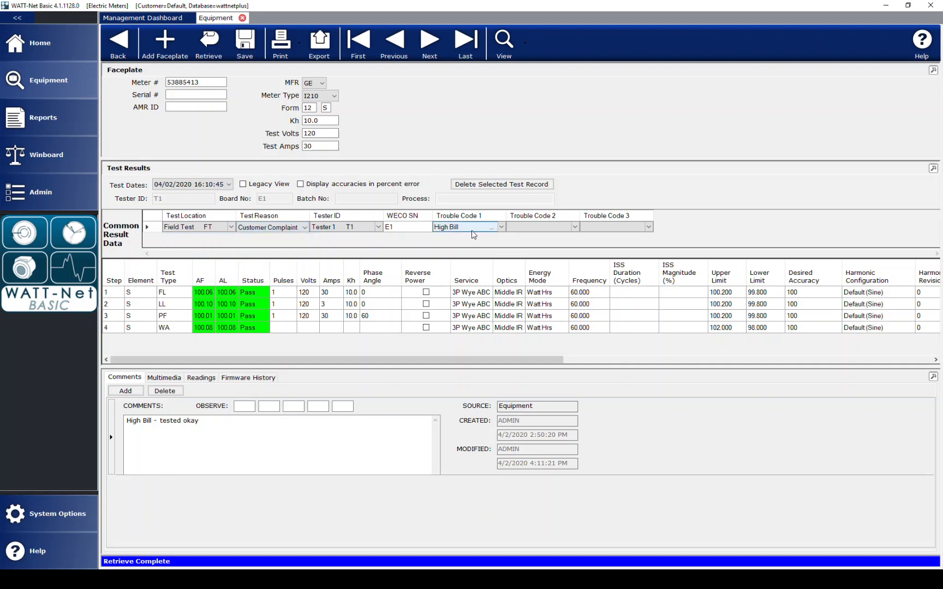
Check the Trouble Code 1 choices and set Trouble Code 2 to the "(blank)" no-problem code
{"action": "left_click", "coordinate": [502, 228]}
{"action": "left_click", "coordinate": [501, 227]}
{"action": "left_click", "coordinate": [576, 228]}
{"action": "left_click", "coordinate": [575, 227]}
{"action": "left_click", "coordinate": [537, 245]}
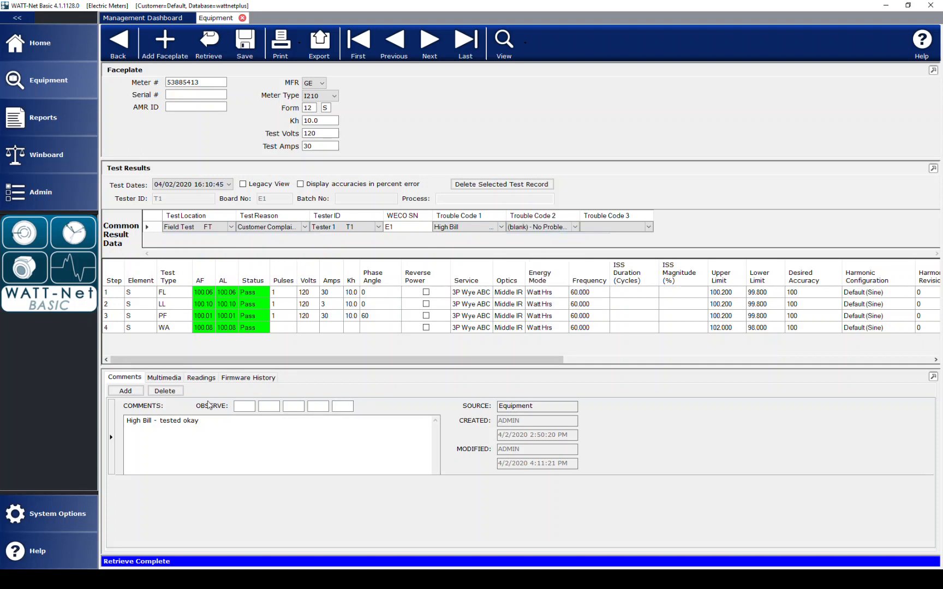
Check the GE I210 meter's readings and comments, and save the changes to its record
{"action": "left_click", "coordinate": [206, 379]}
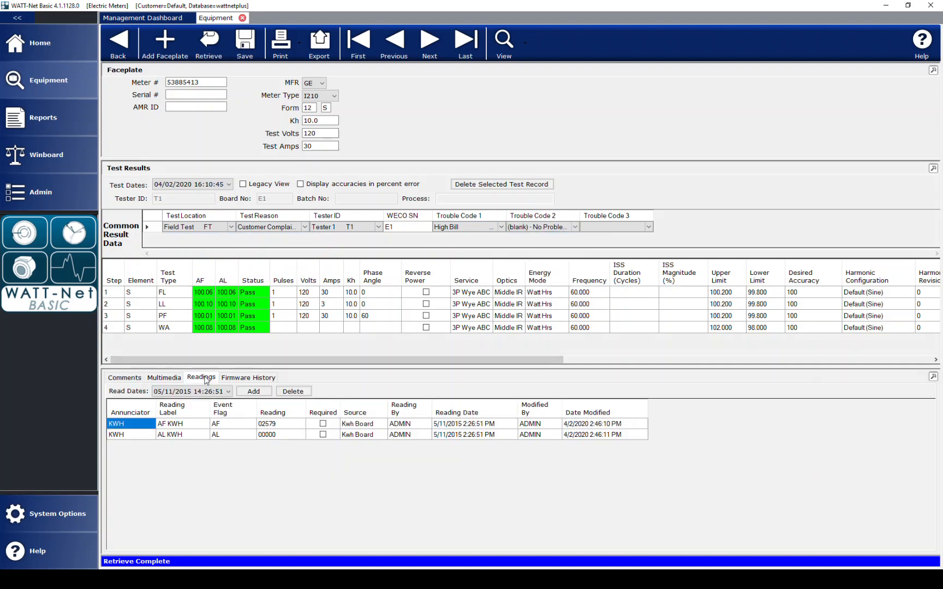
{"action": "left_click", "coordinate": [136, 376]}
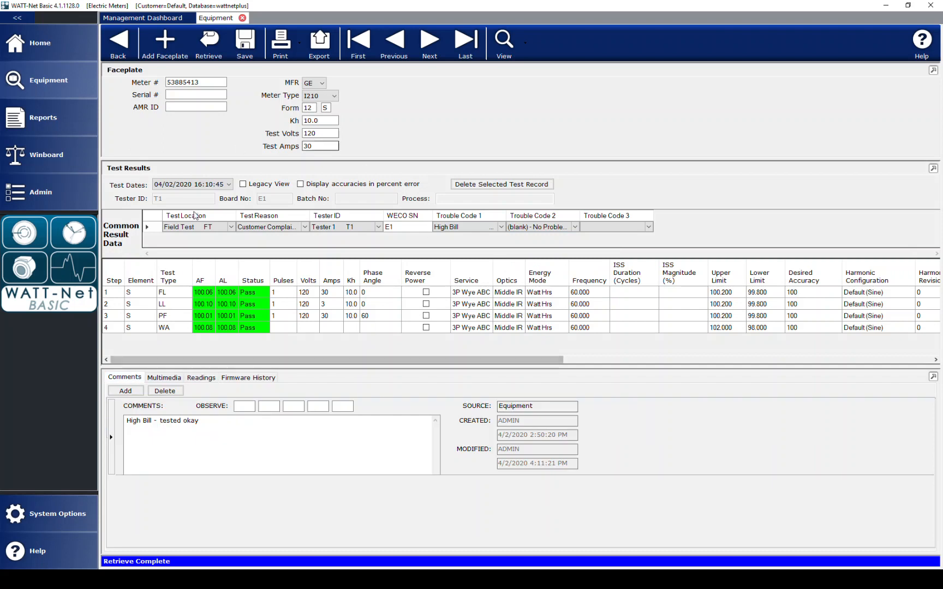
{"action": "left_click", "coordinate": [250, 52]}
{"action": "left_click", "coordinate": [251, 52]}
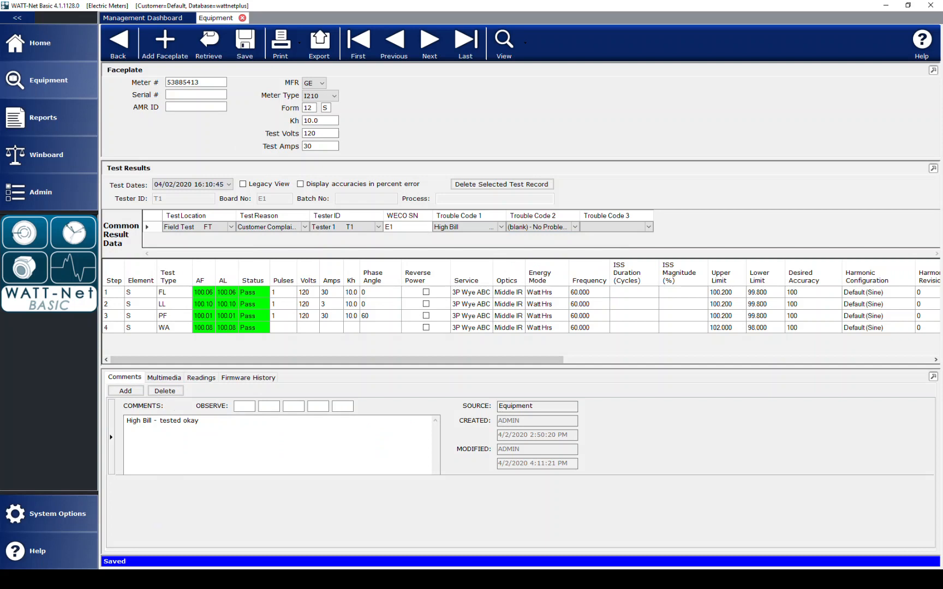
Review the history of status messages for the retrieve and save operations, and close it
{"action": "mouse_move", "coordinate": [139, 566]}
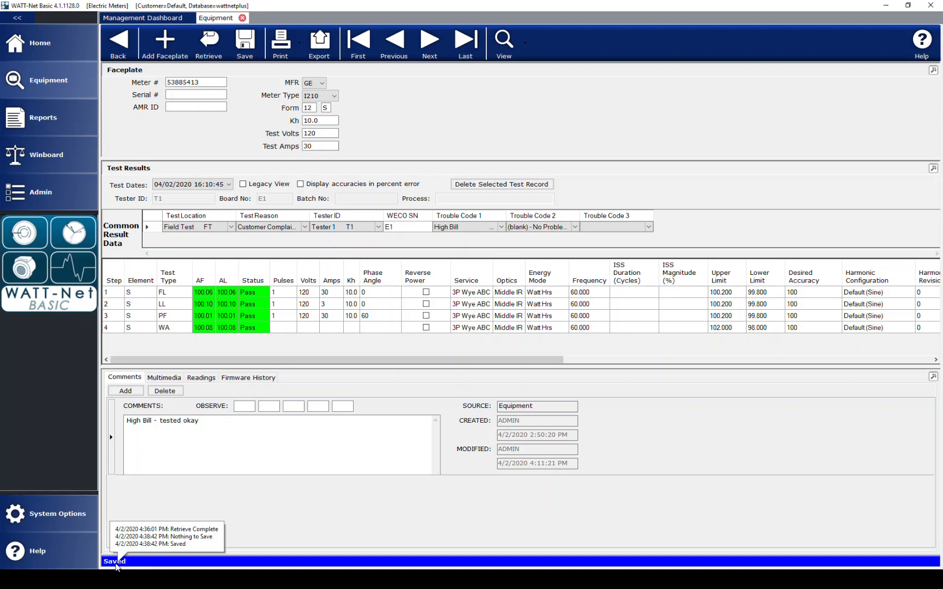
{"action": "left_click", "coordinate": [128, 567]}
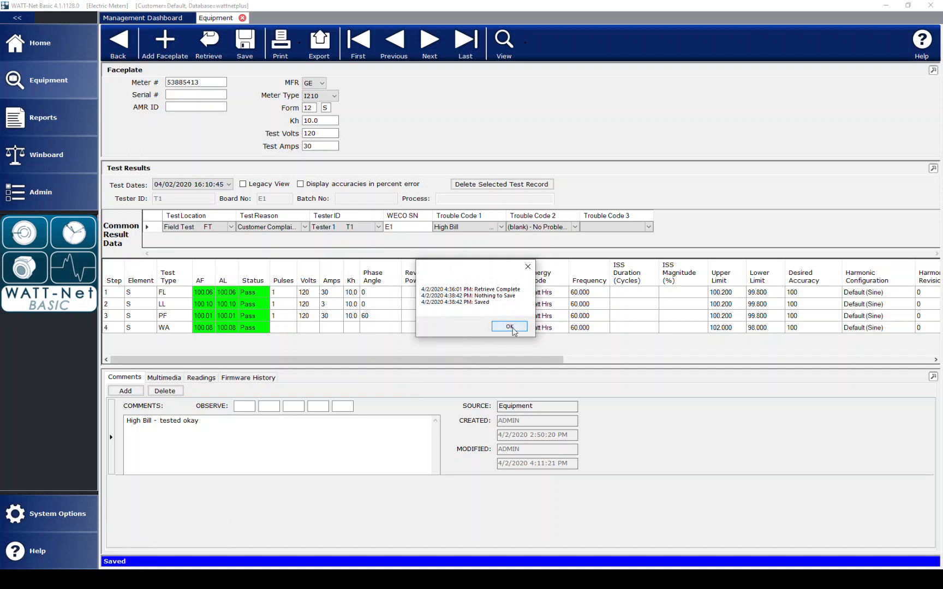
{"action": "left_click", "coordinate": [512, 329]}
On the next meter record, the IT CP1S, set the test location to Shop Test and test reason to Routine Test, and save
{"action": "left_click", "coordinate": [425, 48]}
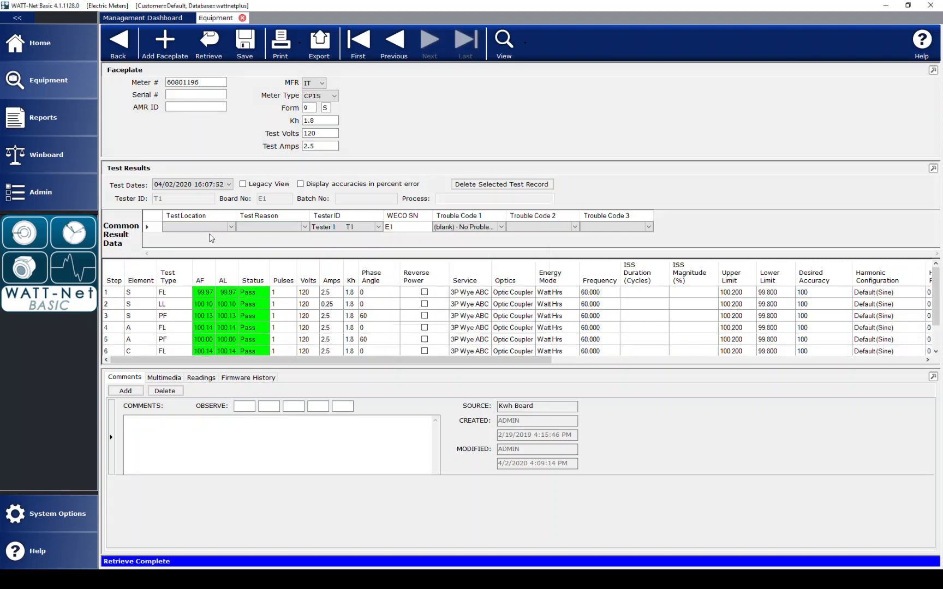
{"action": "left_click", "coordinate": [227, 227]}
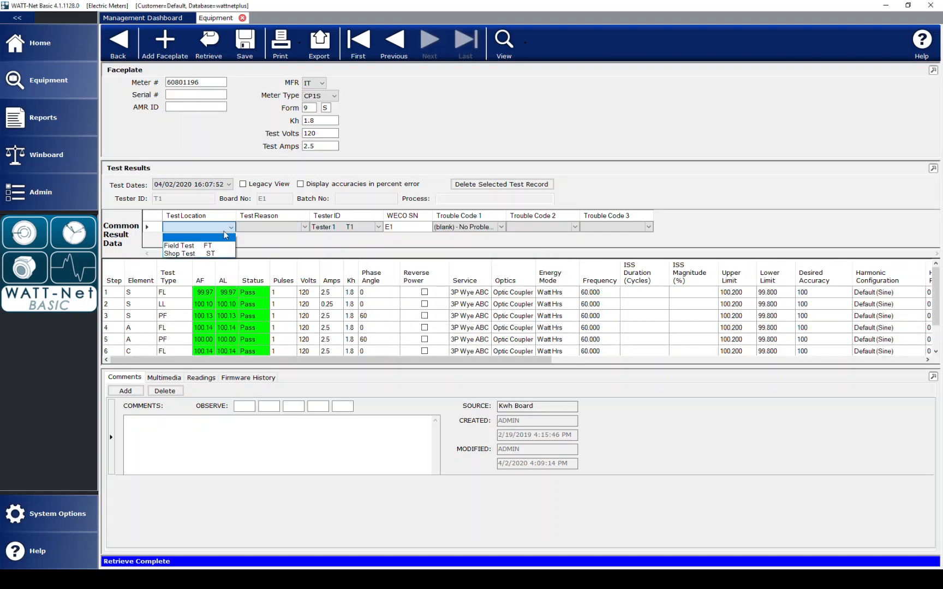
{"action": "left_click", "coordinate": [188, 246]}
{"action": "left_click", "coordinate": [293, 229]}
{"action": "left_click", "coordinate": [207, 227]}
{"action": "left_click", "coordinate": [197, 253]}
{"action": "left_click", "coordinate": [304, 227]}
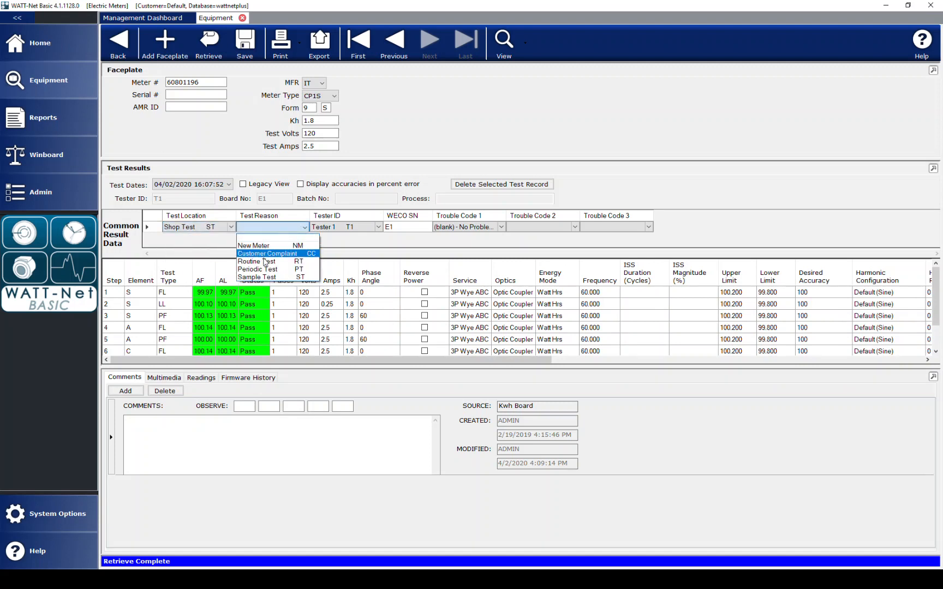
{"action": "left_click", "coordinate": [265, 262]}
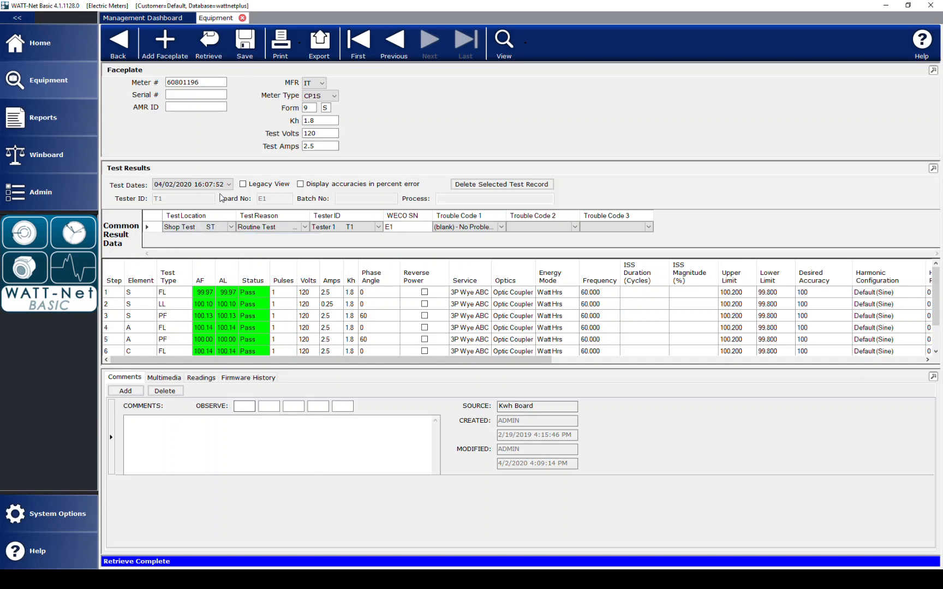
{"action": "left_click", "coordinate": [245, 44]}
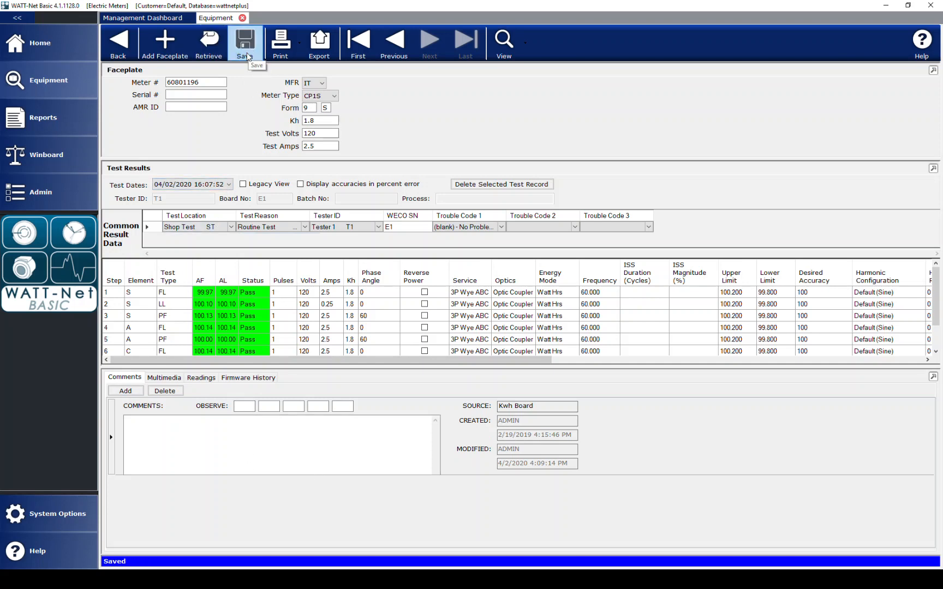
View the meter's earlier test results from 02/19/2019 and return to the 04/02/2020 test
{"action": "left_click", "coordinate": [227, 185]}
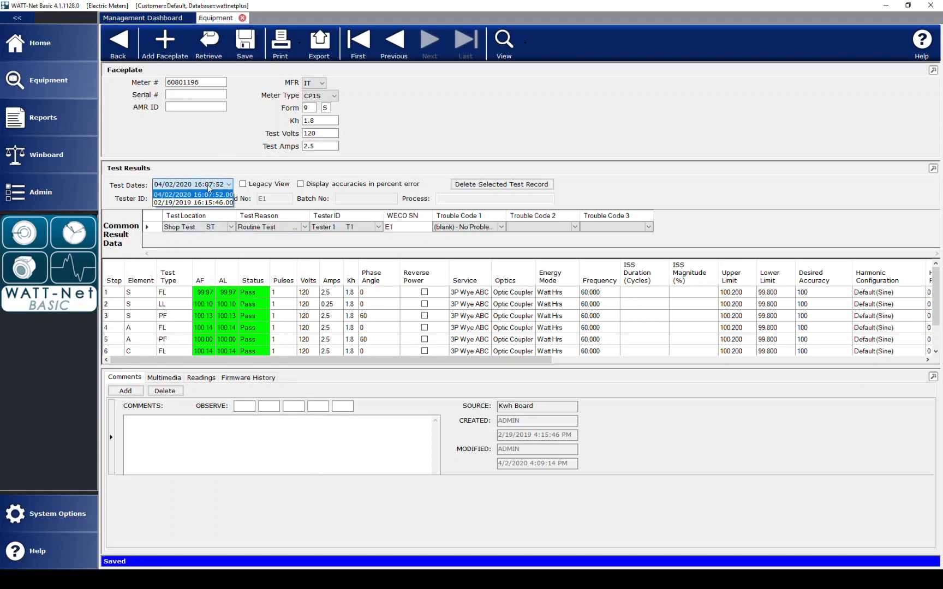
{"action": "left_click", "coordinate": [205, 203]}
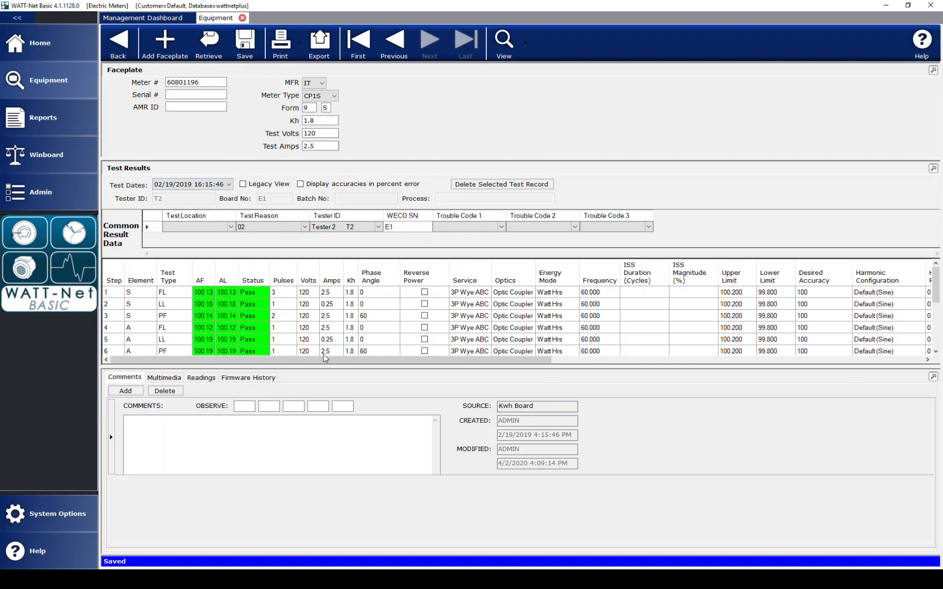
{"action": "left_click", "coordinate": [230, 184]}
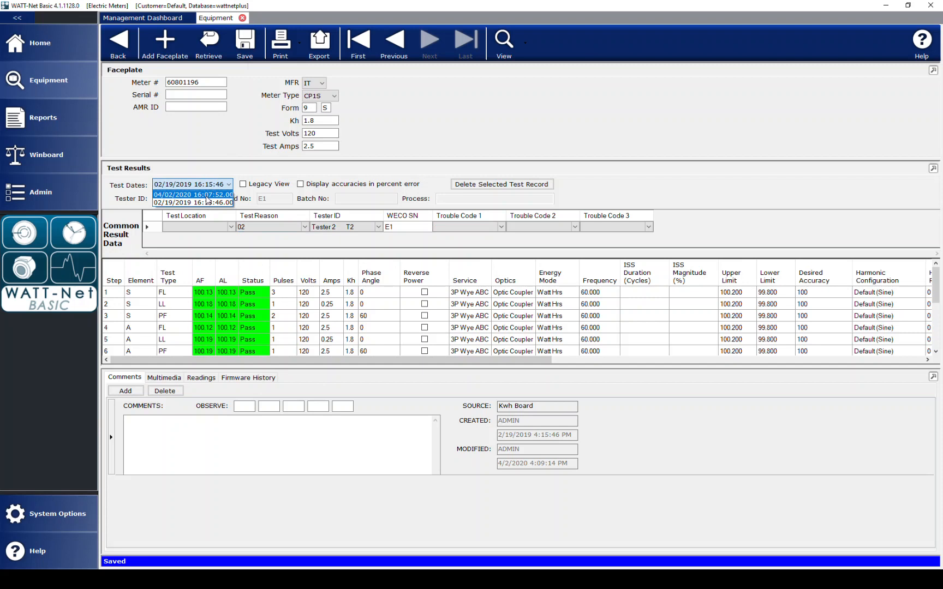
{"action": "left_click", "coordinate": [205, 195]}
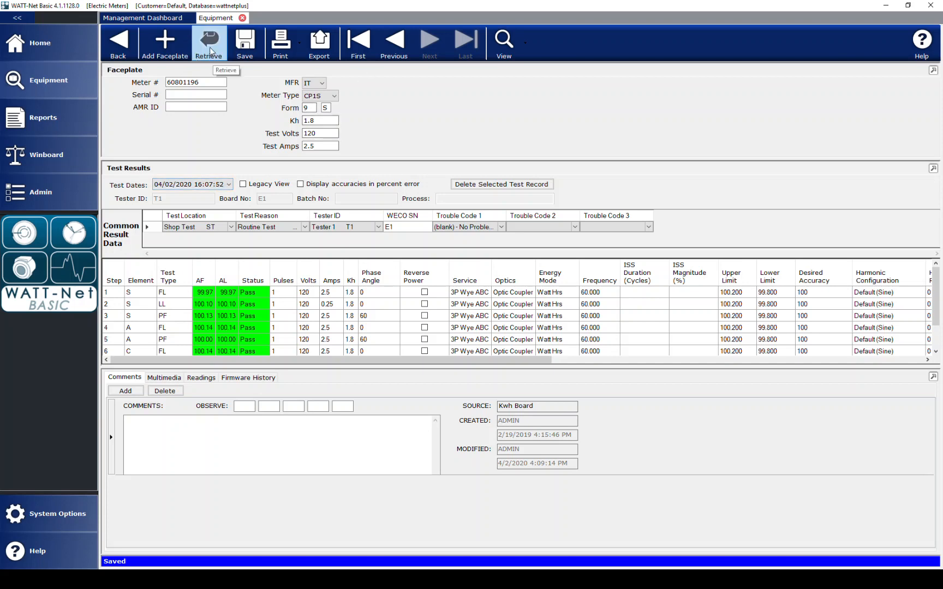
Export the meter data using the Default export definition
{"action": "left_click", "coordinate": [322, 54]}
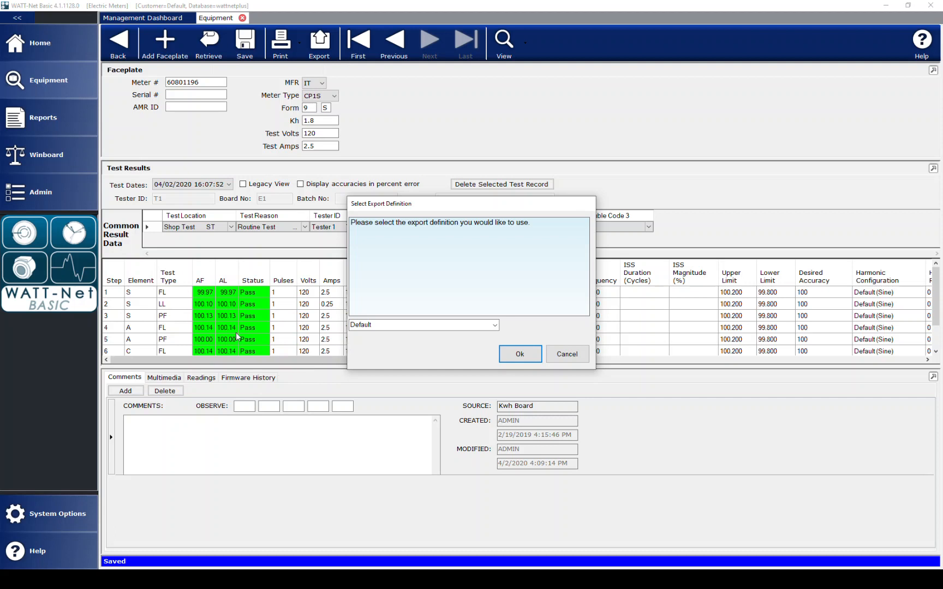
{"action": "left_click", "coordinate": [522, 354]}
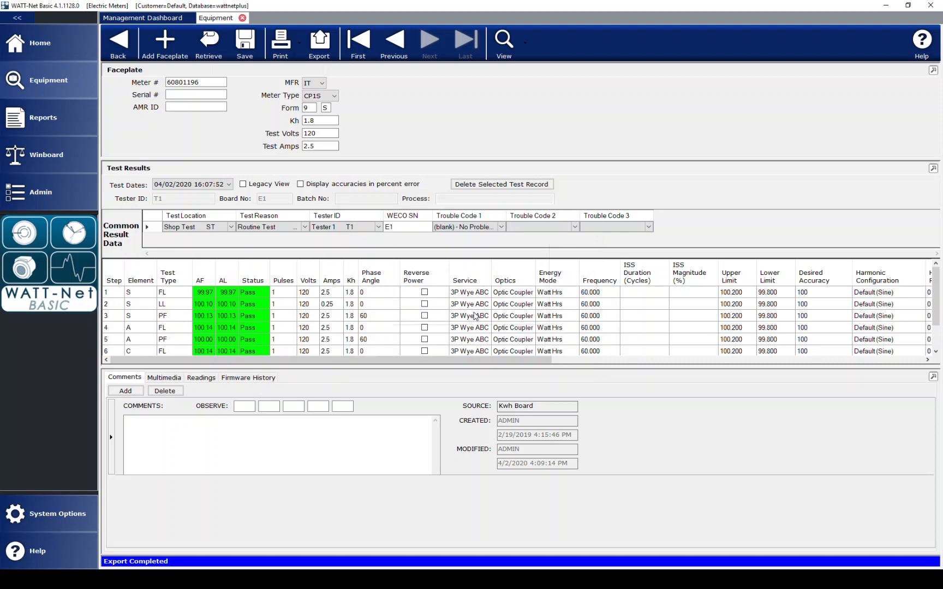
Enlarge the test results grid slightly and check the print options available for the meter record
{"action": "left_click_drag", "start_coordinate": [460, 368], "coordinate": [459, 386]}
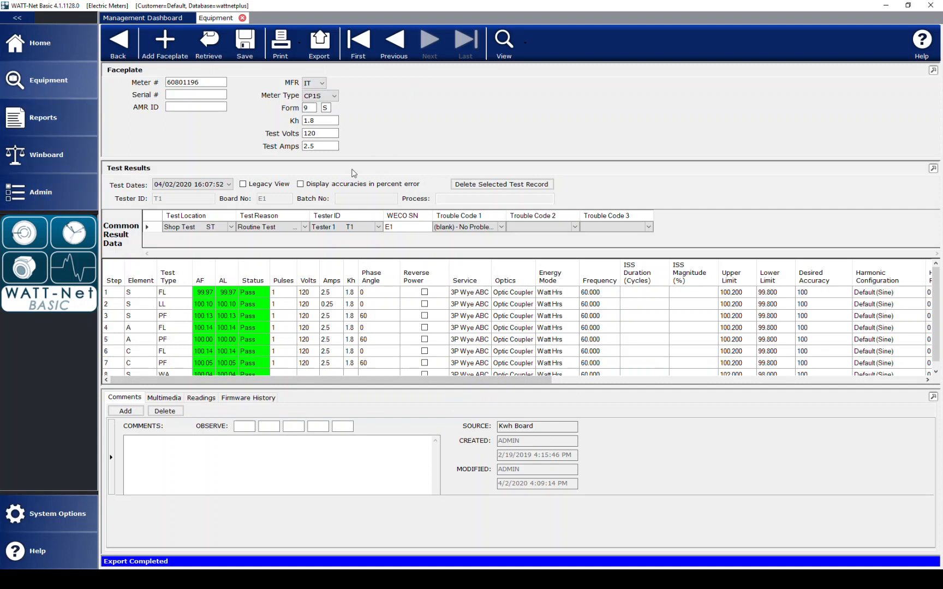
{"action": "left_click", "coordinate": [299, 43]}
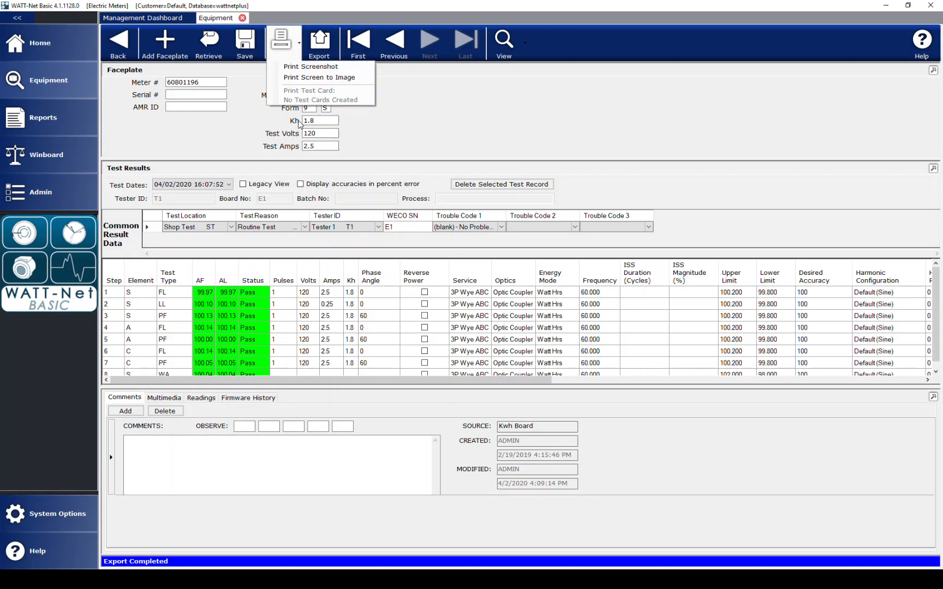
{"action": "left_click", "coordinate": [249, 110]}
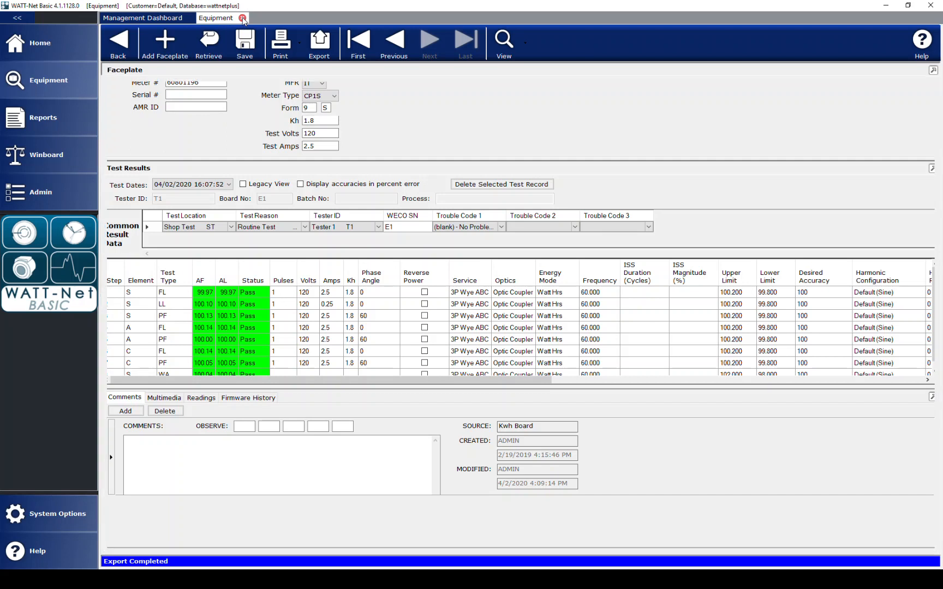
Close the equipment records and open the Basic WATT-Net Reports setup
{"action": "left_click", "coordinate": [242, 18]}
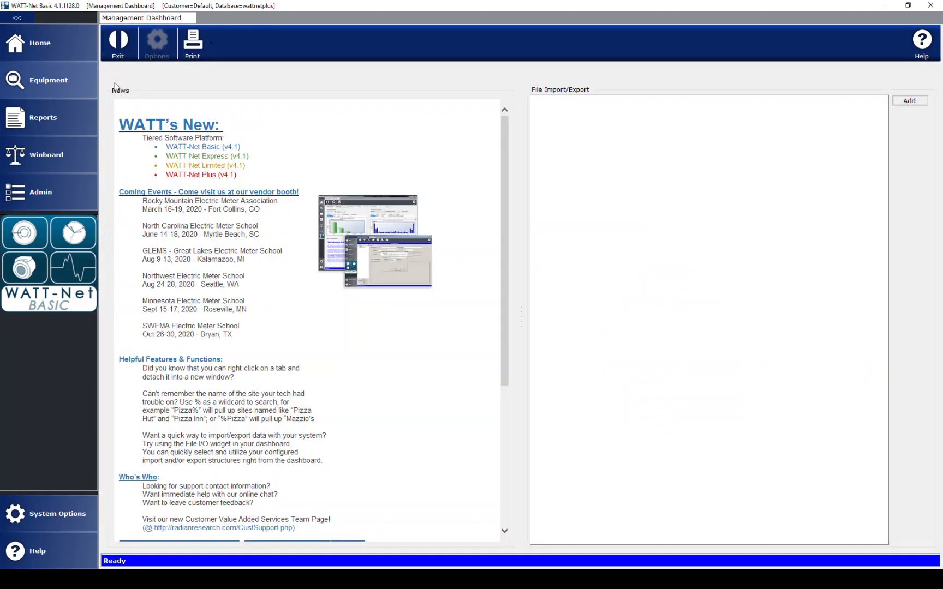
{"action": "left_click", "coordinate": [38, 117]}
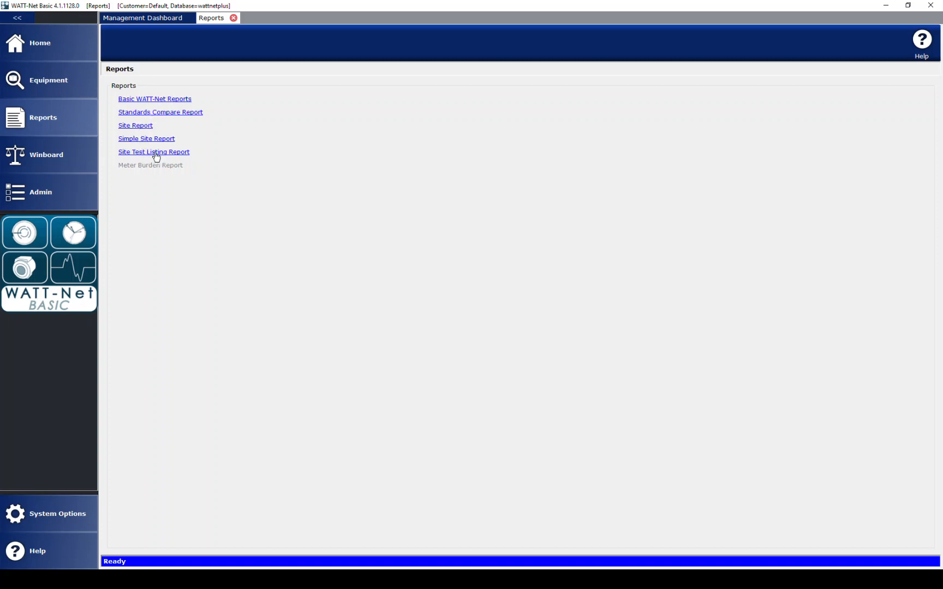
{"action": "left_click", "coordinate": [152, 101]}
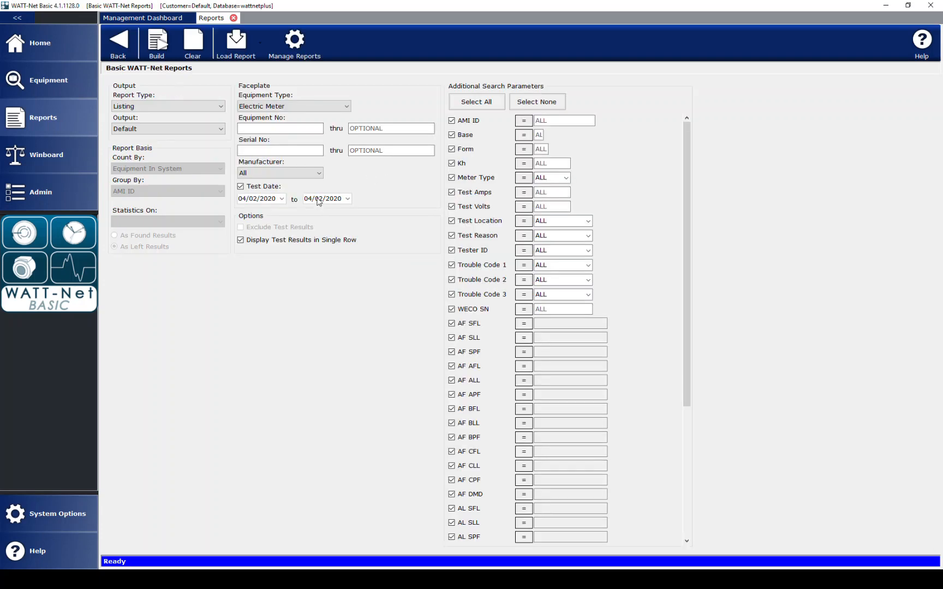
Build a listing report for Electric Meter equipment number 128797842 with the test date filter turned off
{"action": "left_click", "coordinate": [342, 107]}
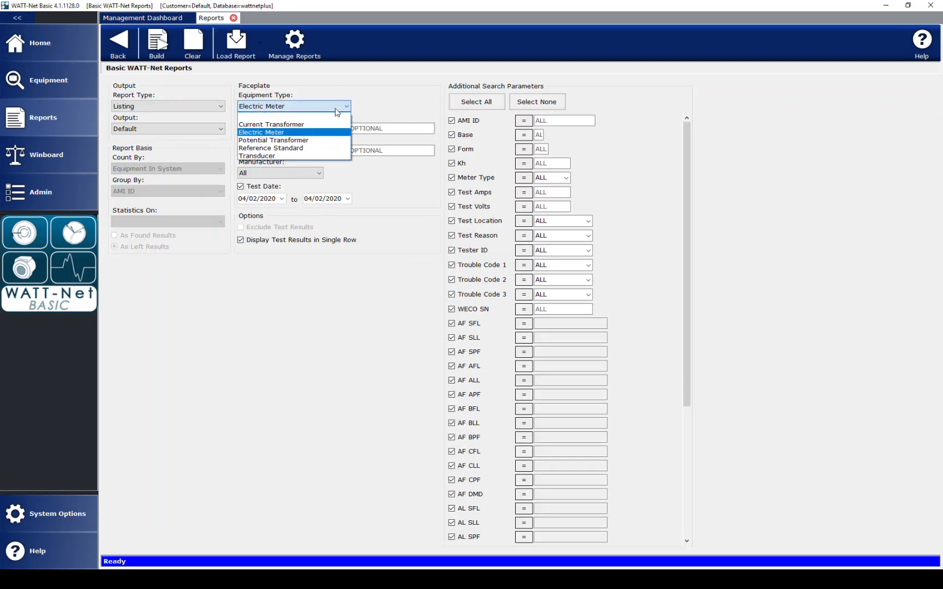
{"action": "left_click", "coordinate": [273, 132]}
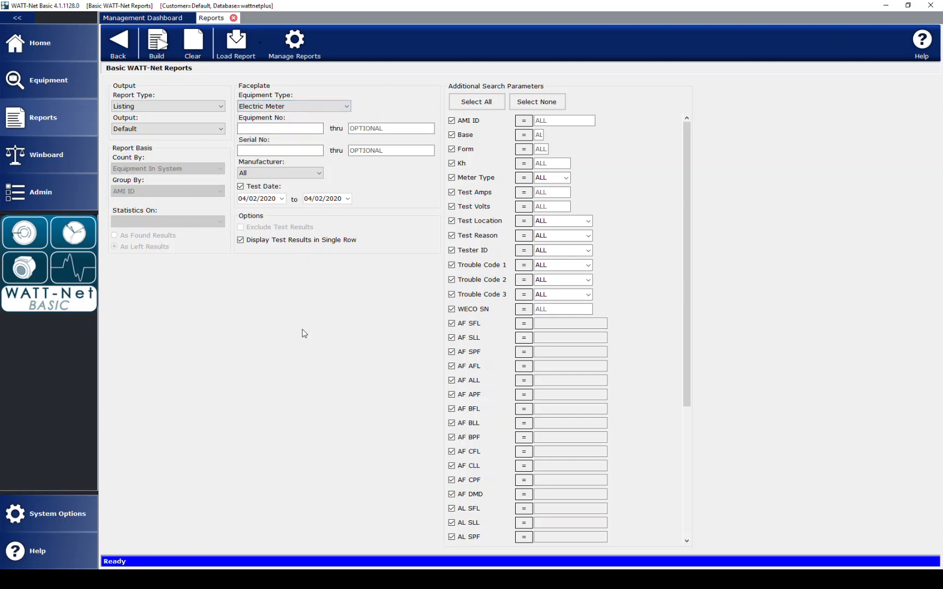
{"action": "left_click", "coordinate": [249, 128]}
{"action": "type", "text": "128797842"}
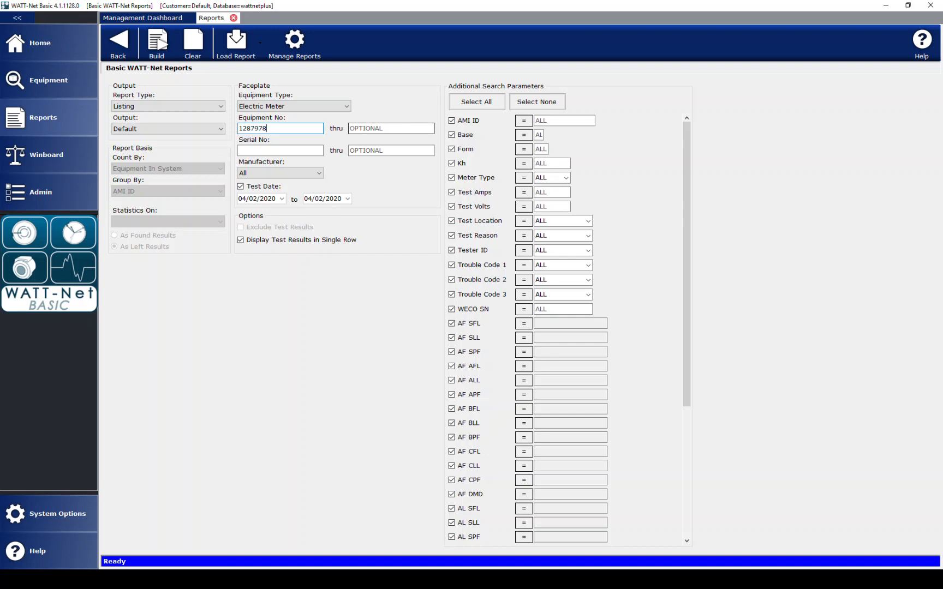
{"action": "left_click", "coordinate": [241, 186]}
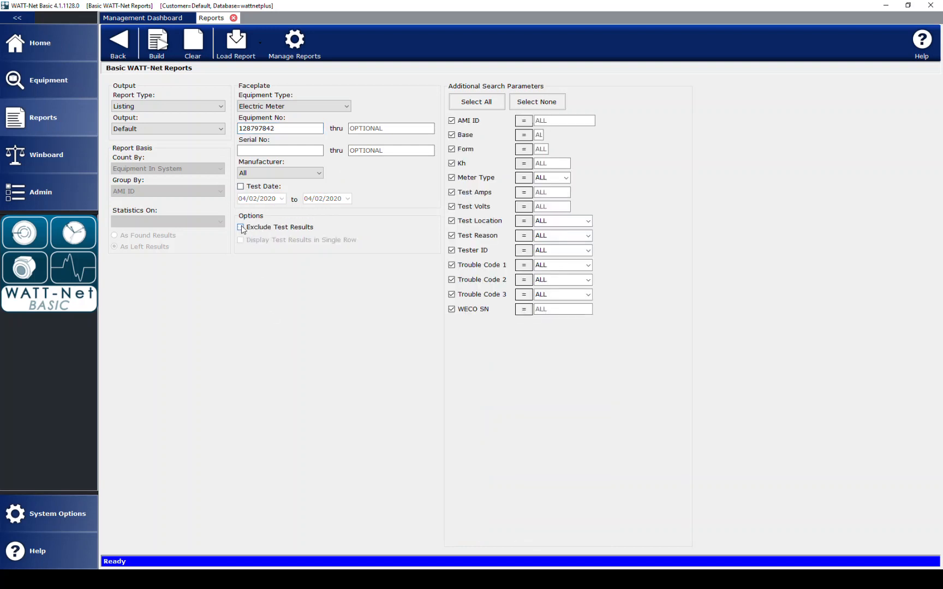
{"action": "left_click", "coordinate": [157, 46]}
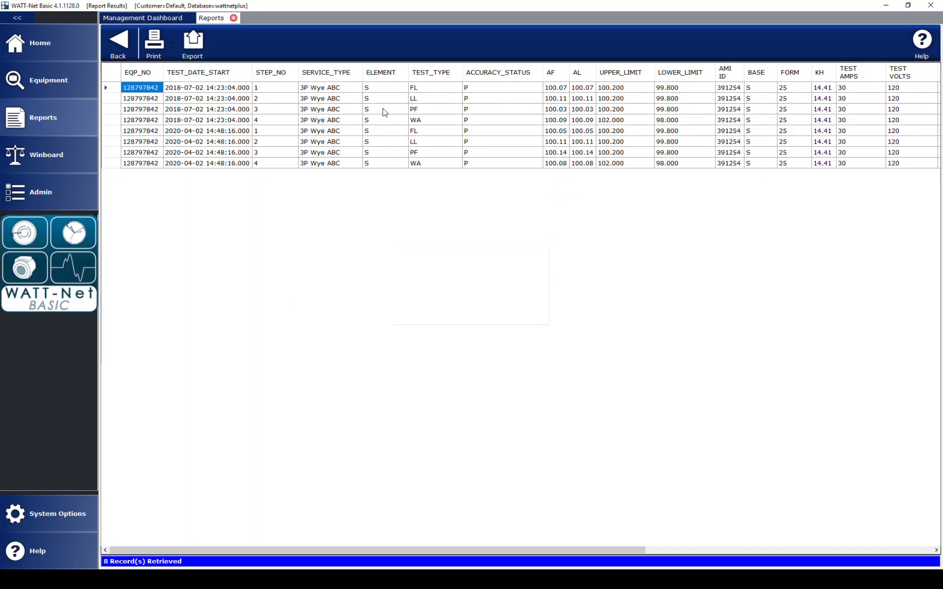
Examine the FL, LL, PF and WA test rows for both test dates of the meter in the report results
{"action": "left_click", "coordinate": [420, 89]}
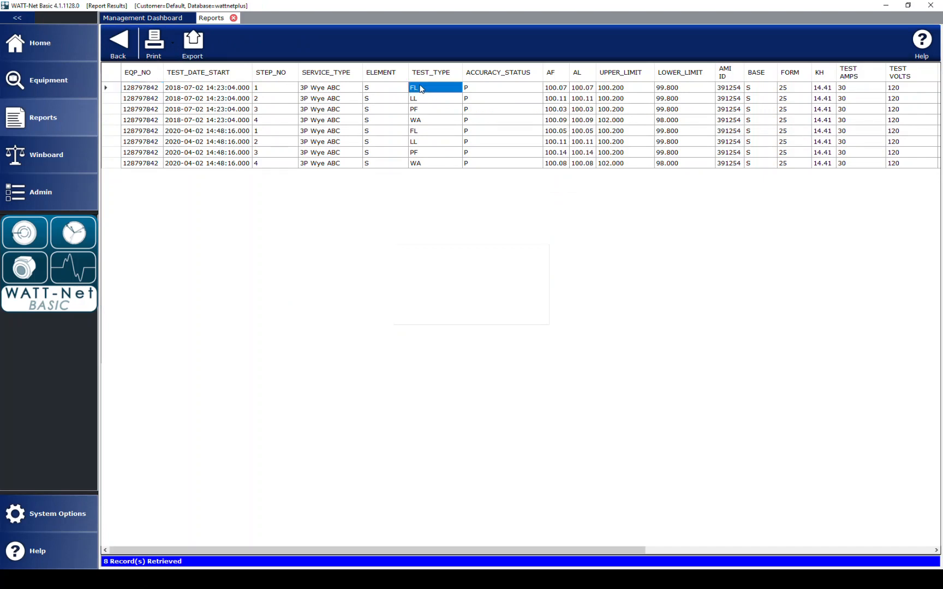
{"action": "left_click", "coordinate": [421, 99]}
{"action": "left_click", "coordinate": [423, 111]}
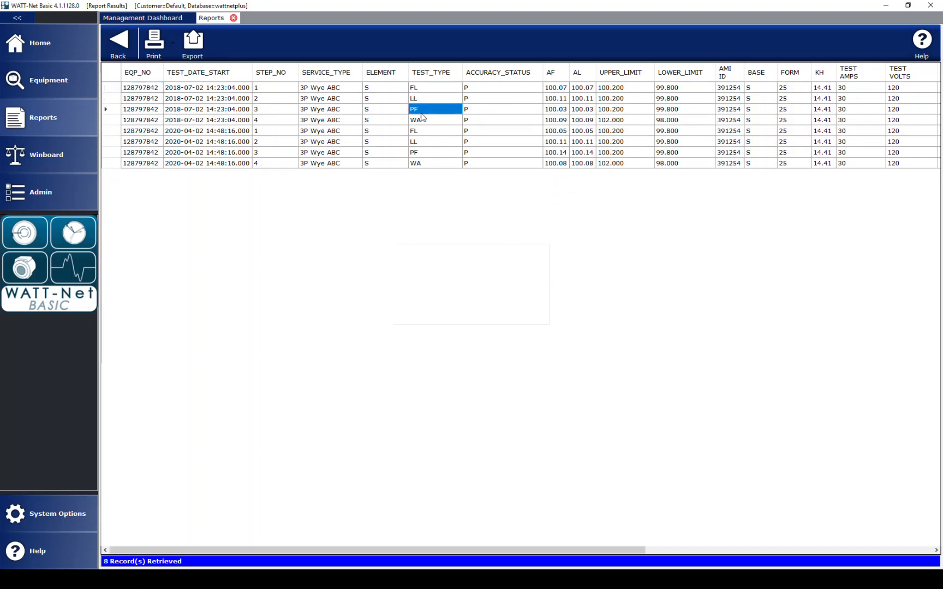
{"action": "left_click", "coordinate": [423, 121]}
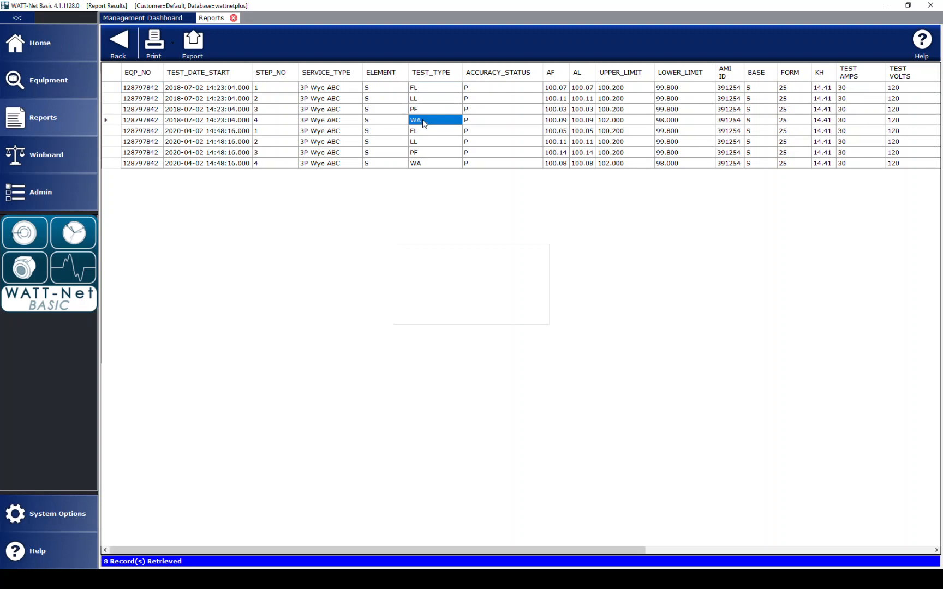
{"action": "left_click", "coordinate": [181, 123]}
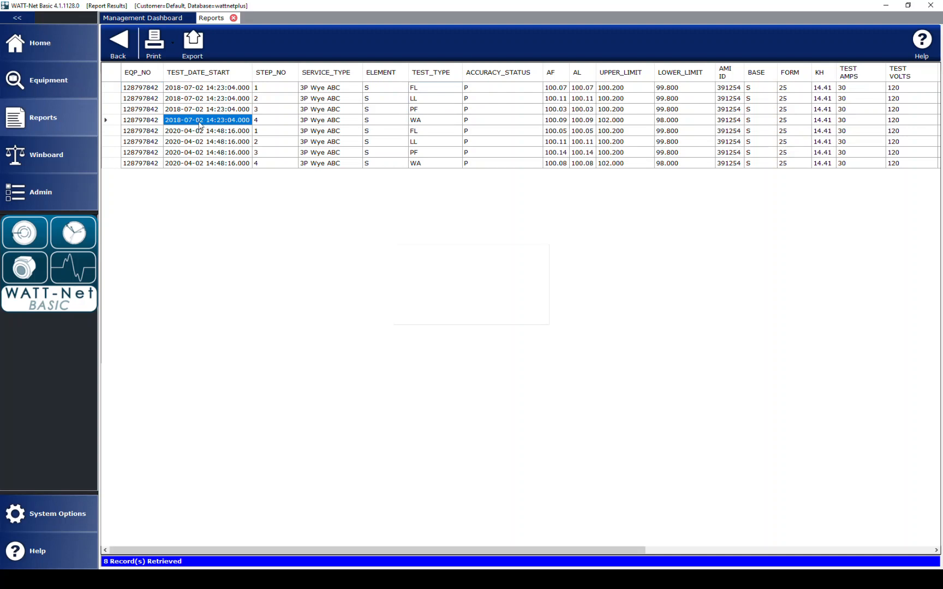
{"action": "left_click", "coordinate": [198, 164]}
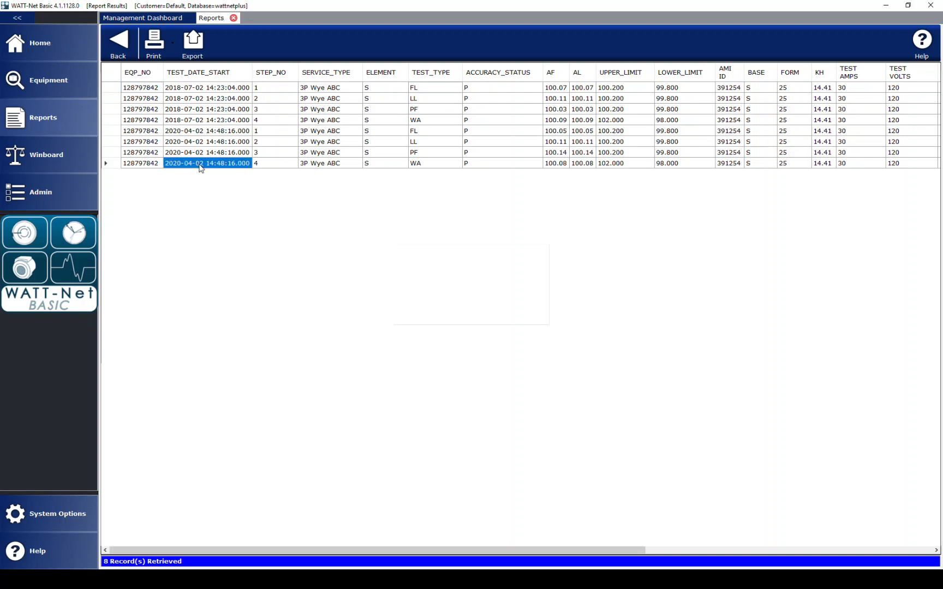
{"action": "left_click", "coordinate": [423, 132]}
{"action": "left_click", "coordinate": [421, 143]}
{"action": "left_click", "coordinate": [421, 153]}
{"action": "left_click", "coordinate": [421, 164]}
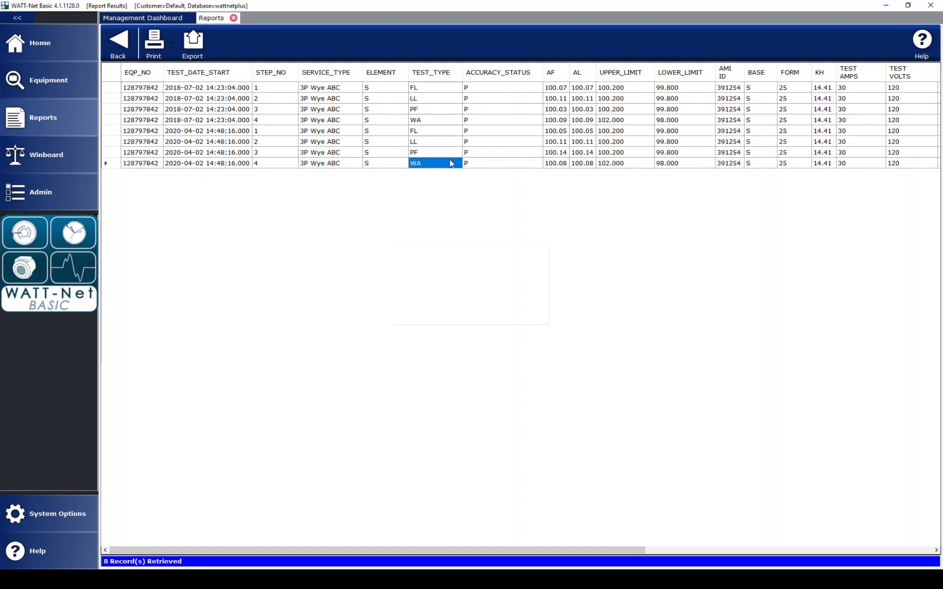
{"action": "left_click_drag", "start_coordinate": [286, 550], "coordinate": [215, 564]}
Check the file formats for exporting the report results, try Excel (*.xls), and cancel the save
{"action": "left_click", "coordinate": [195, 55]}
{"action": "left_click", "coordinate": [123, 209]}
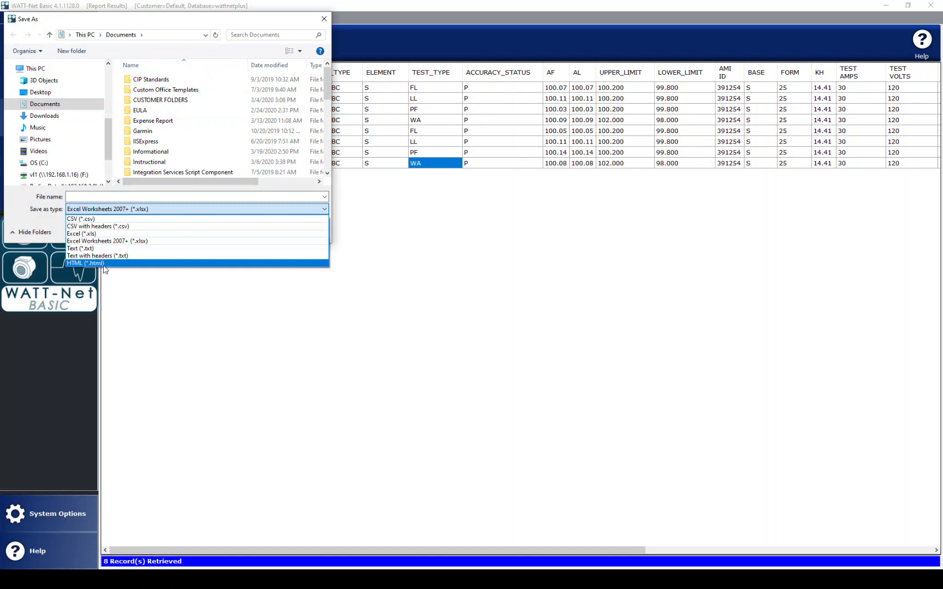
{"action": "left_click", "coordinate": [87, 233]}
{"action": "left_click", "coordinate": [93, 196]}
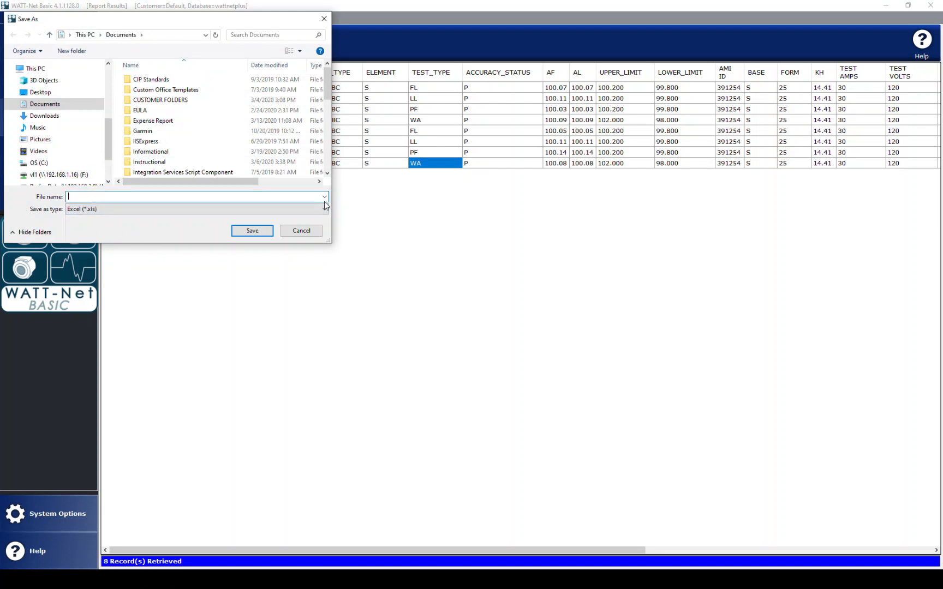
{"action": "left_click", "coordinate": [299, 231]}
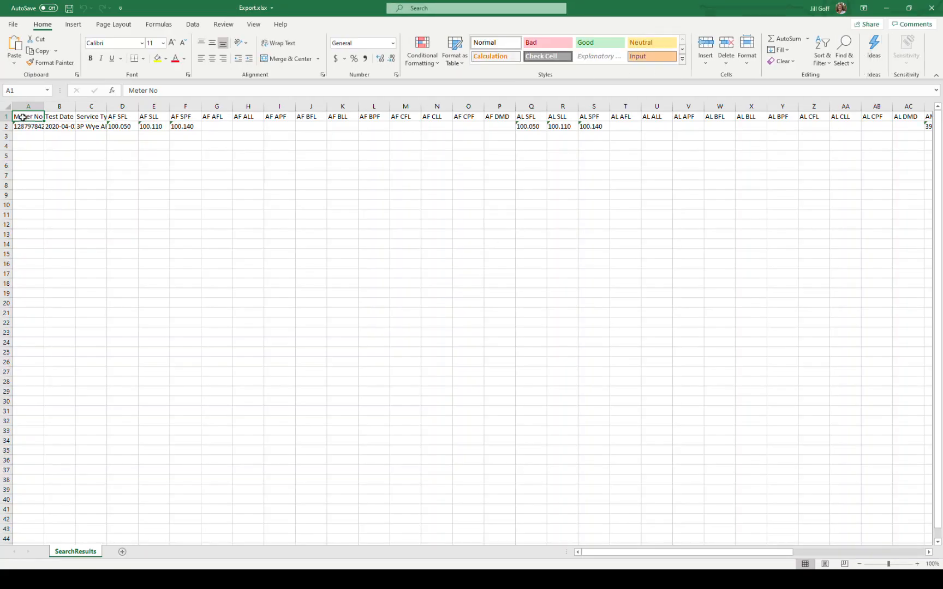
Review Export.xlsx in Excel across all its columns, autofitting the Meter No and Test Date Start columns, and close it without saving
{"action": "left_click", "coordinate": [6, 116]}
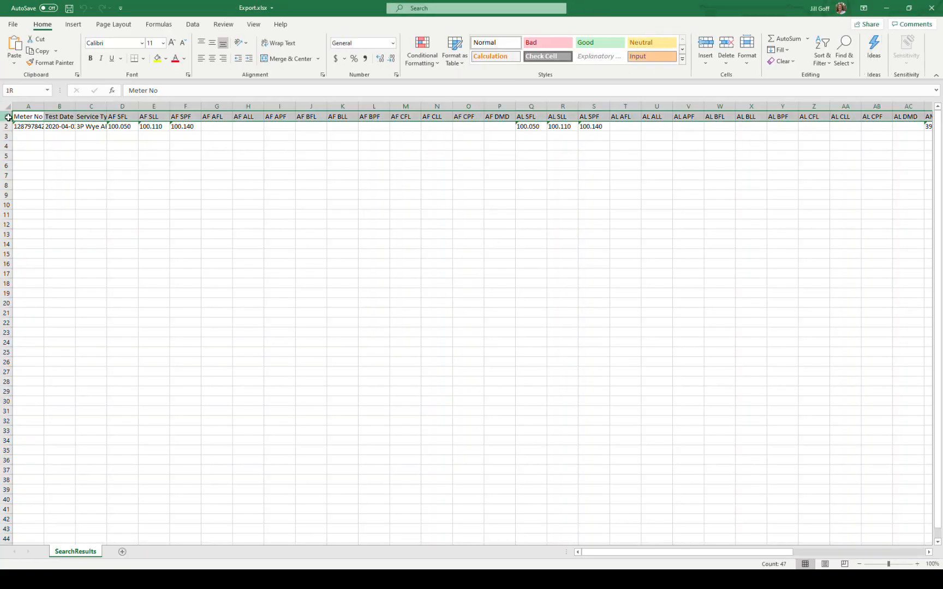
{"action": "double_click", "coordinate": [75, 106]}
{"action": "left_click_drag", "start_coordinate": [43, 107], "coordinate": [42, 107]}
{"action": "double_click", "coordinate": [42, 108]}
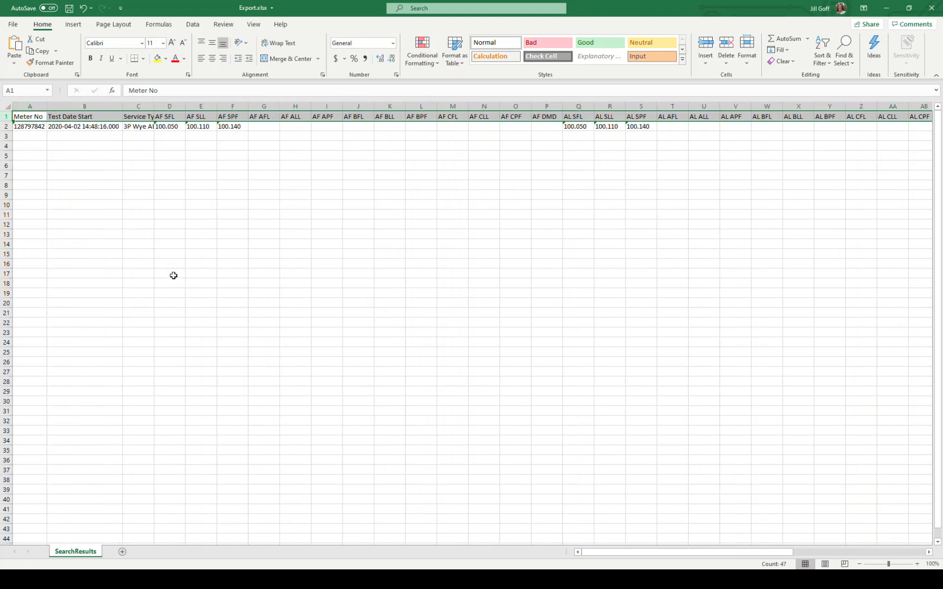
{"action": "left_click_drag", "start_coordinate": [628, 557], "coordinate": [811, 540]}
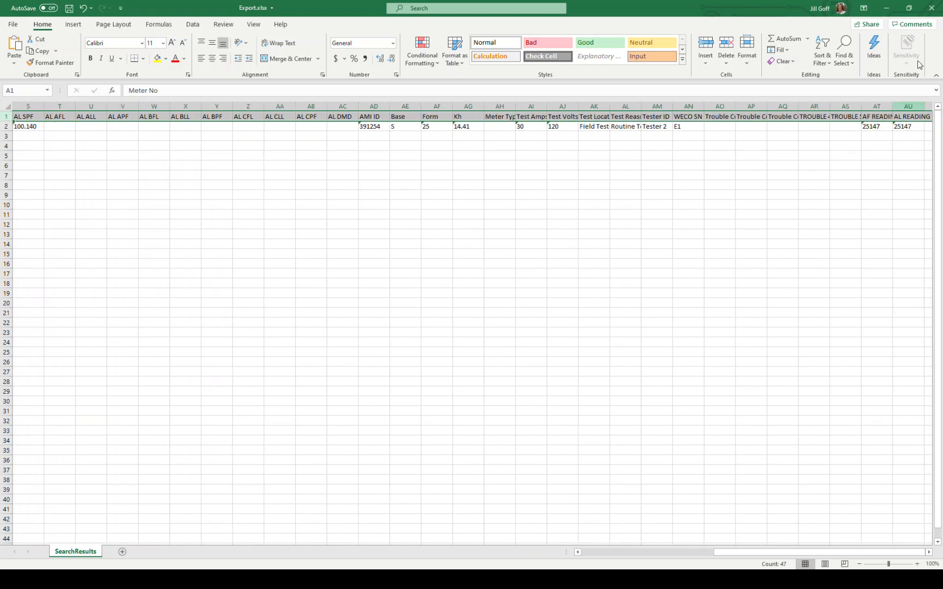
{"action": "left_click", "coordinate": [933, 8]}
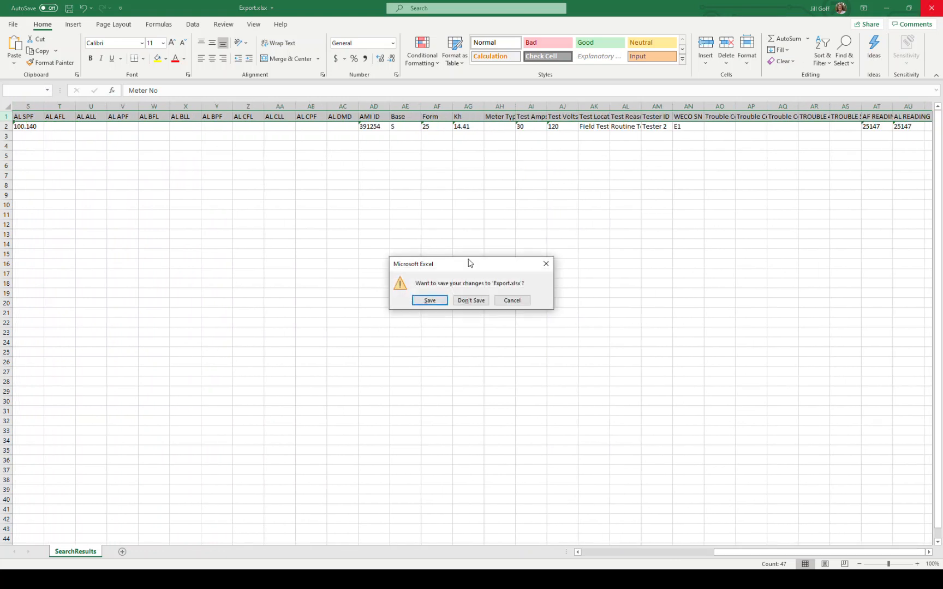
{"action": "left_click", "coordinate": [471, 301]}
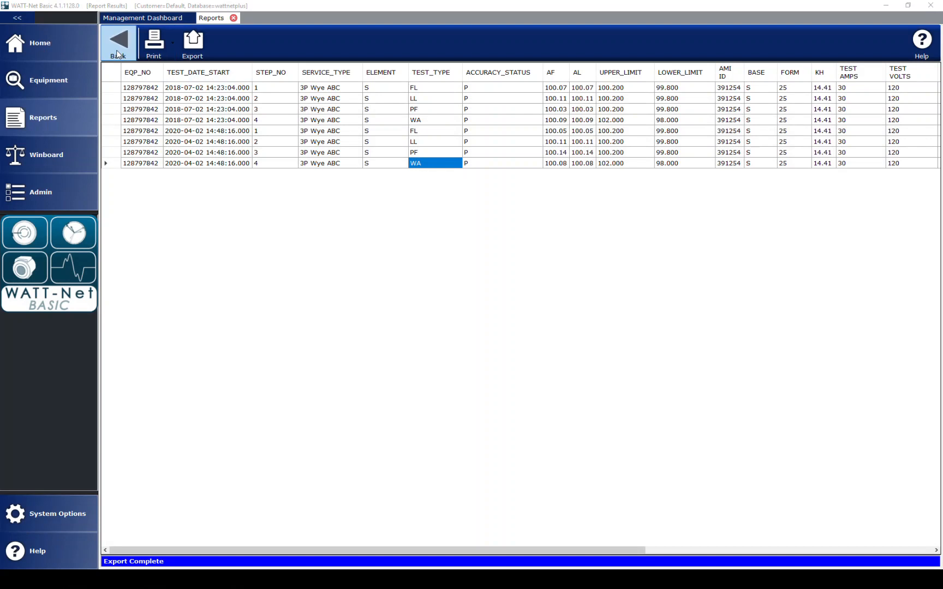
Return to the report setup, clear the equipment number and filter by test date from 01/01/2020 to 04/02/2020
{"action": "left_click", "coordinate": [118, 54]}
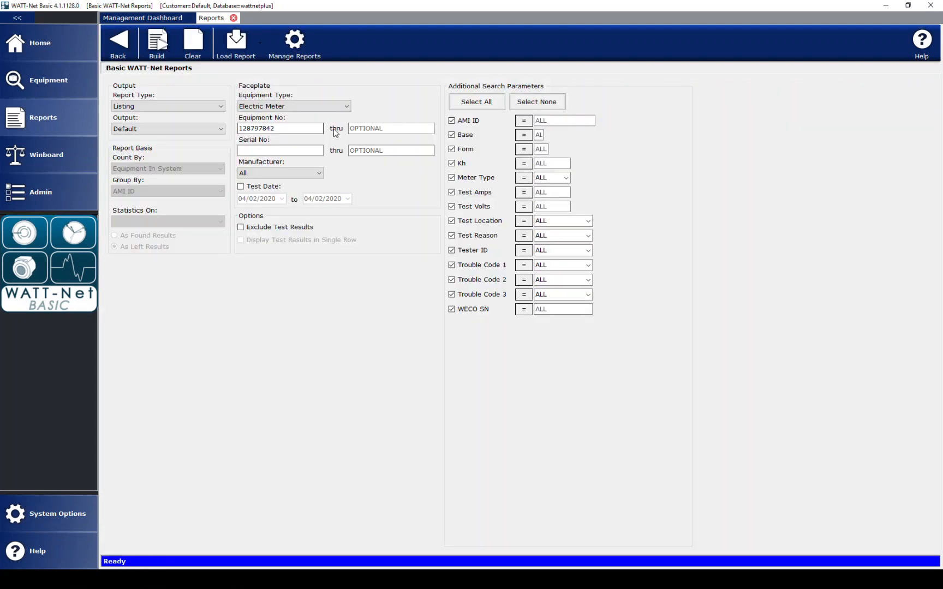
{"action": "double_click", "coordinate": [283, 128]}
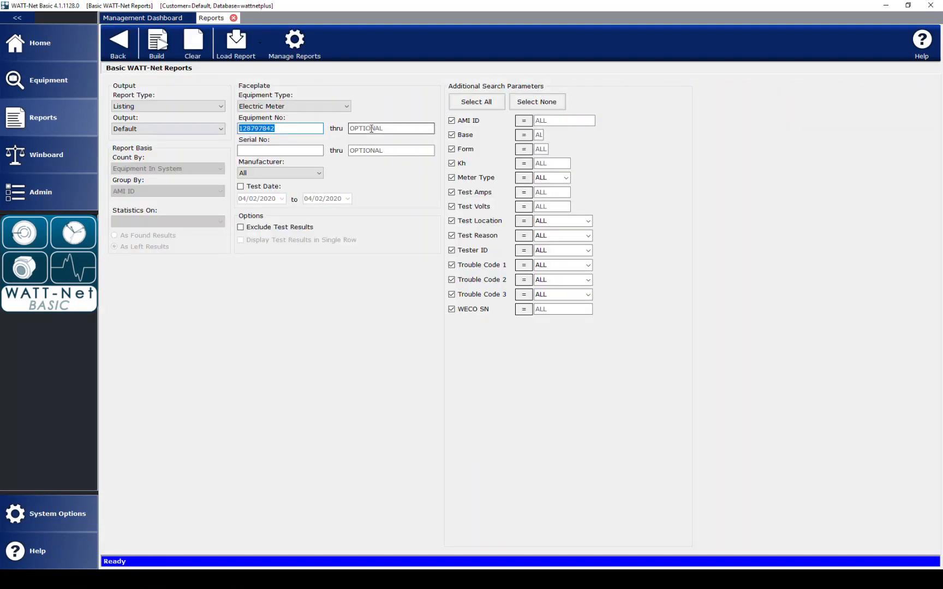
{"action": "key", "text": "Delete"}
{"action": "left_click", "coordinate": [241, 186]}
{"action": "left_click", "coordinate": [242, 200]}
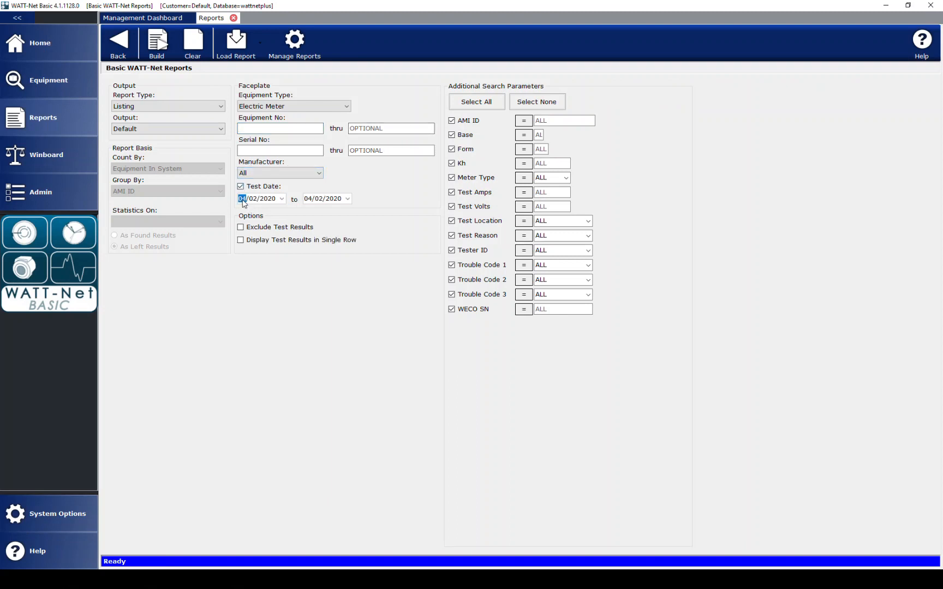
{"action": "left_click", "coordinate": [254, 199]}
{"action": "left_click", "coordinate": [282, 199]}
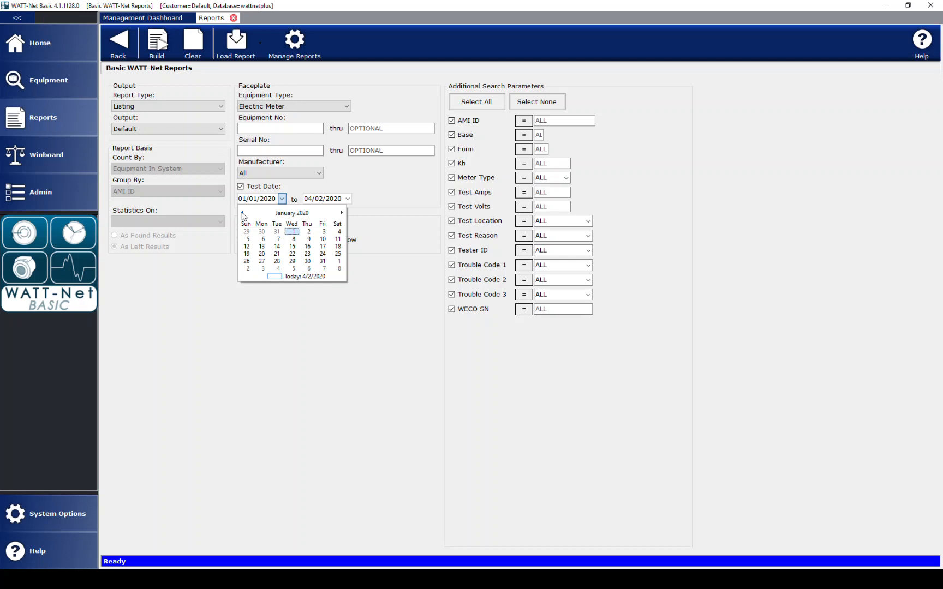
{"action": "left_click", "coordinate": [299, 186]}
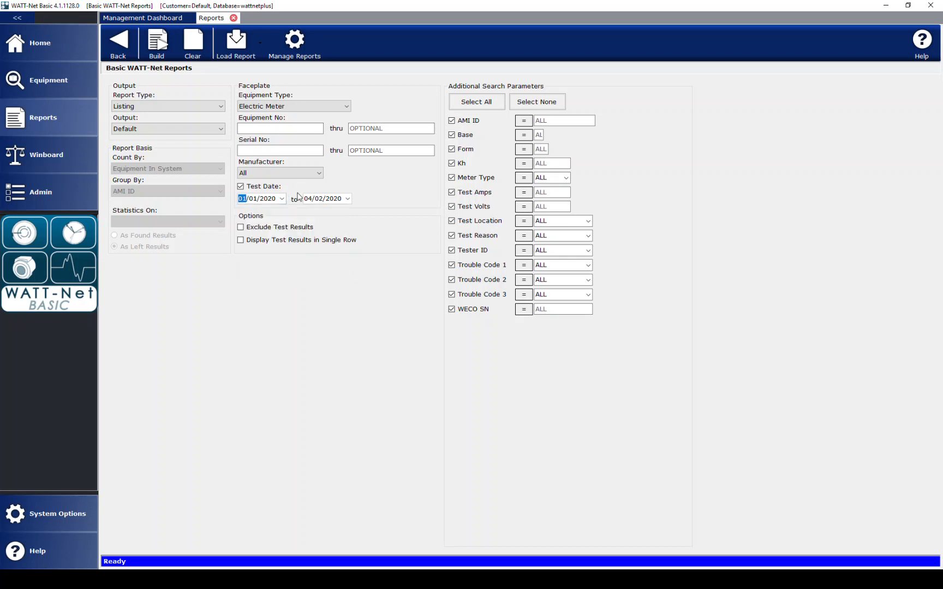
Build the listing with test results displayed in a single row and review all its columns
{"action": "left_click", "coordinate": [241, 242]}
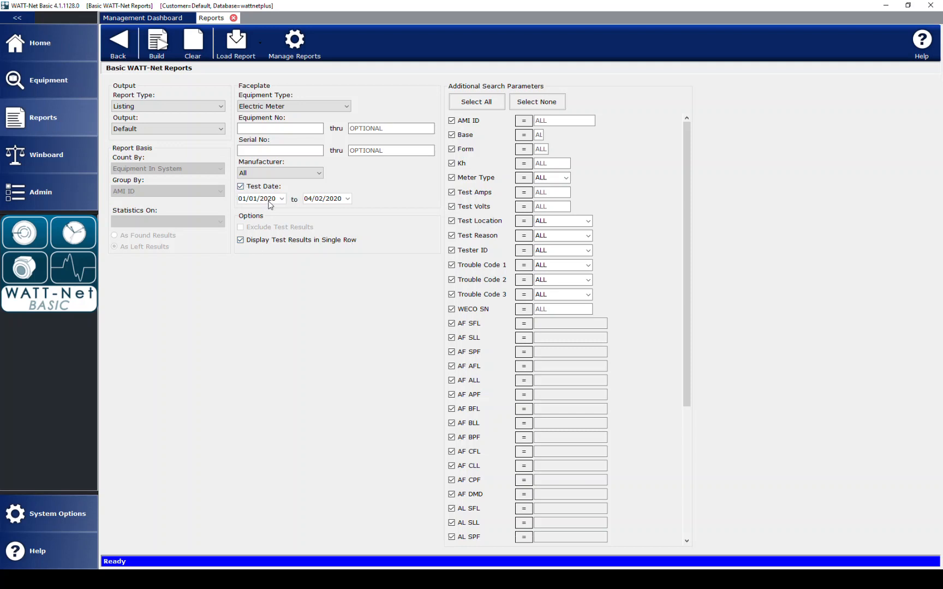
{"action": "left_click", "coordinate": [157, 48]}
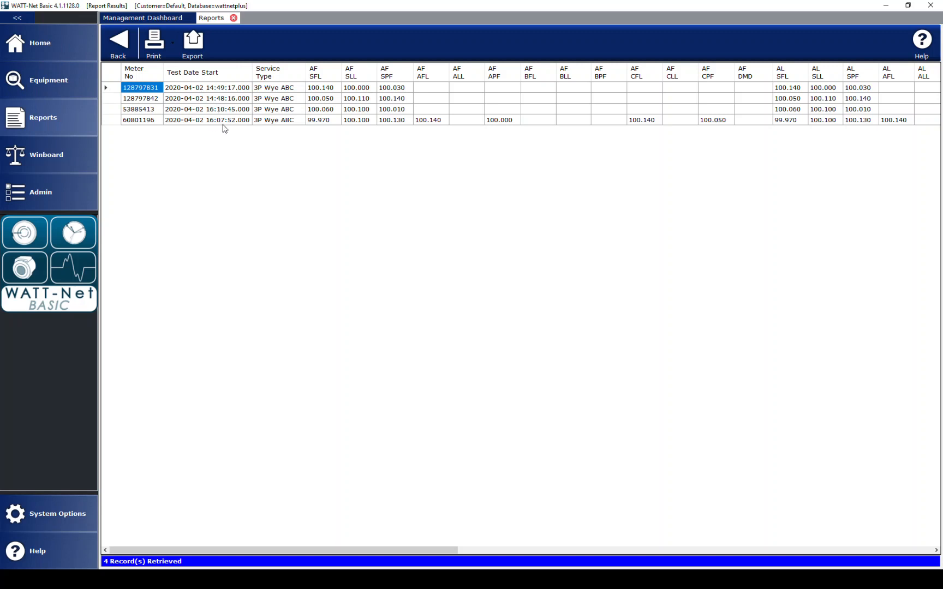
{"action": "left_click_drag", "start_coordinate": [167, 550], "coordinate": [681, 515]}
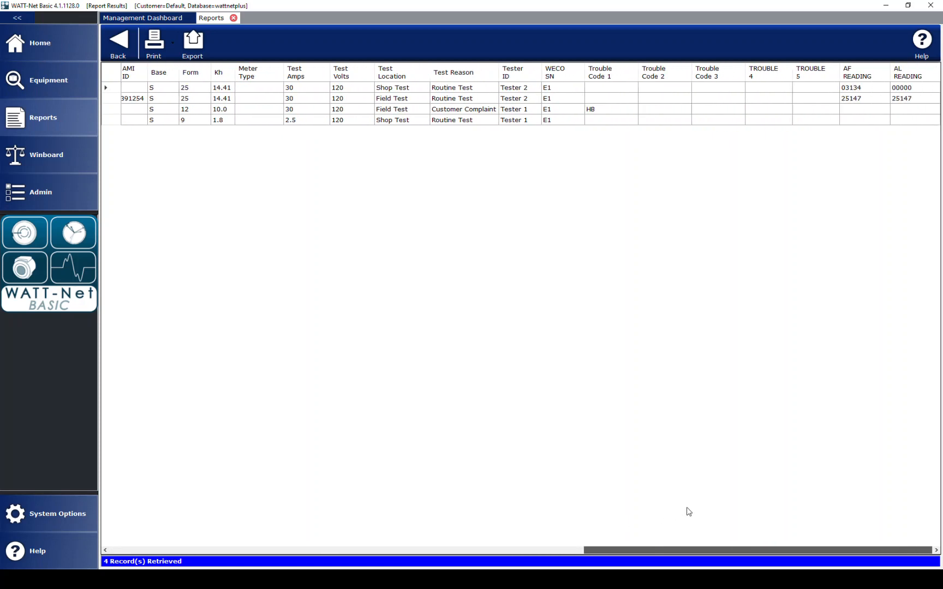
{"action": "left_click_drag", "start_coordinate": [686, 512], "coordinate": [160, 526]}
Check the export file type options for the single-row listing and cancel the save
{"action": "left_click", "coordinate": [192, 42]}
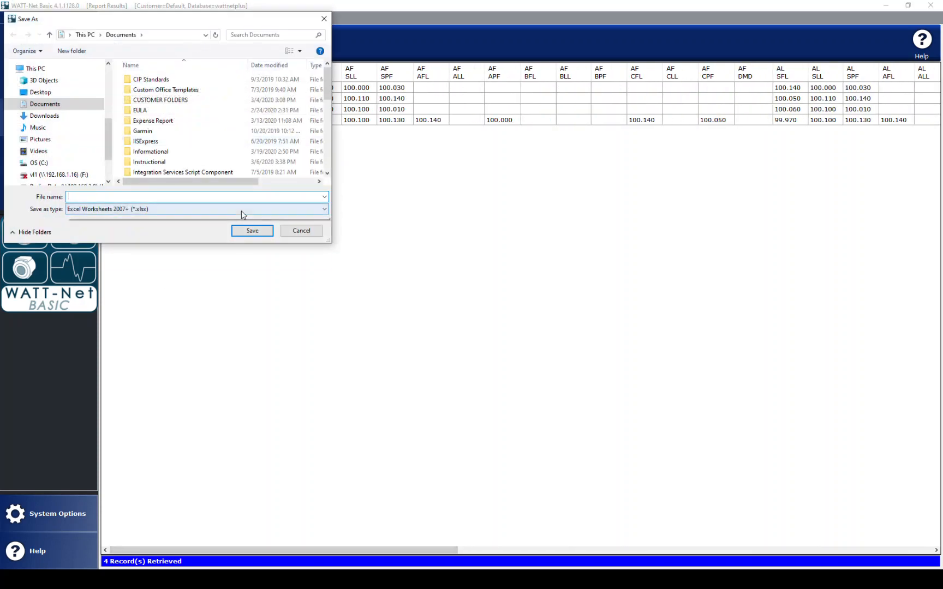
{"action": "left_click", "coordinate": [242, 211]}
{"action": "left_click", "coordinate": [242, 215]}
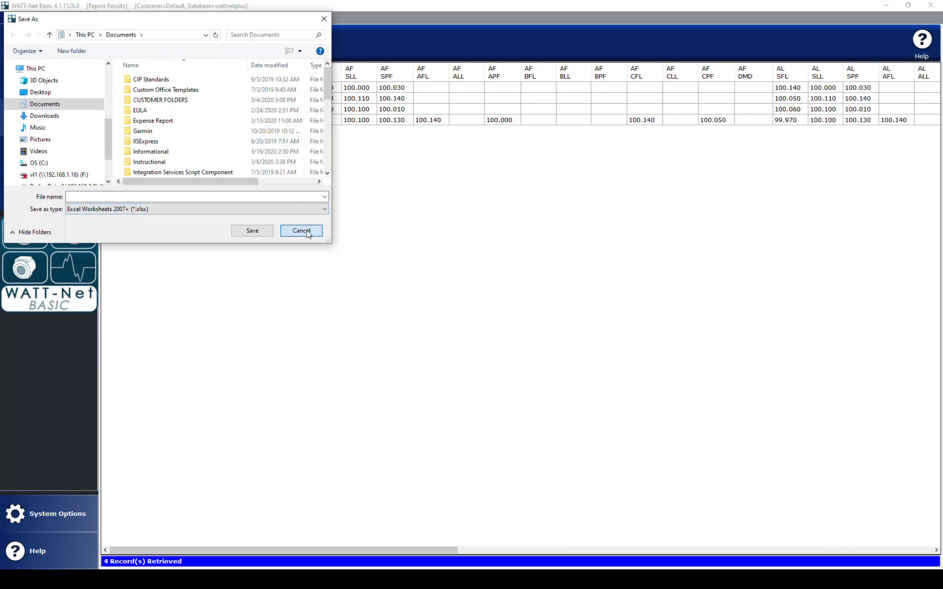
{"action": "left_click", "coordinate": [301, 230]}
Return to the report setup, turn off the single-row display and enter equipment number 128797842
{"action": "left_click", "coordinate": [118, 43]}
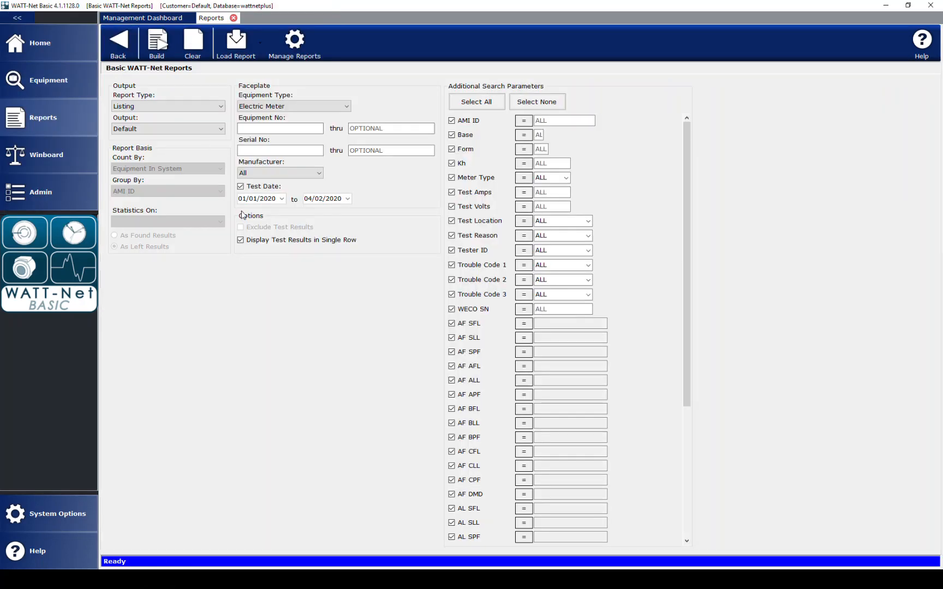
{"action": "left_click", "coordinate": [241, 241]}
{"action": "left_click", "coordinate": [262, 129]}
{"action": "type", "text": "128797842"}
Switch the output to Detailed Test Results, acknowledge the notice, build the report and check its export options
{"action": "left_click", "coordinate": [163, 128]}
{"action": "left_click", "coordinate": [174, 145]}
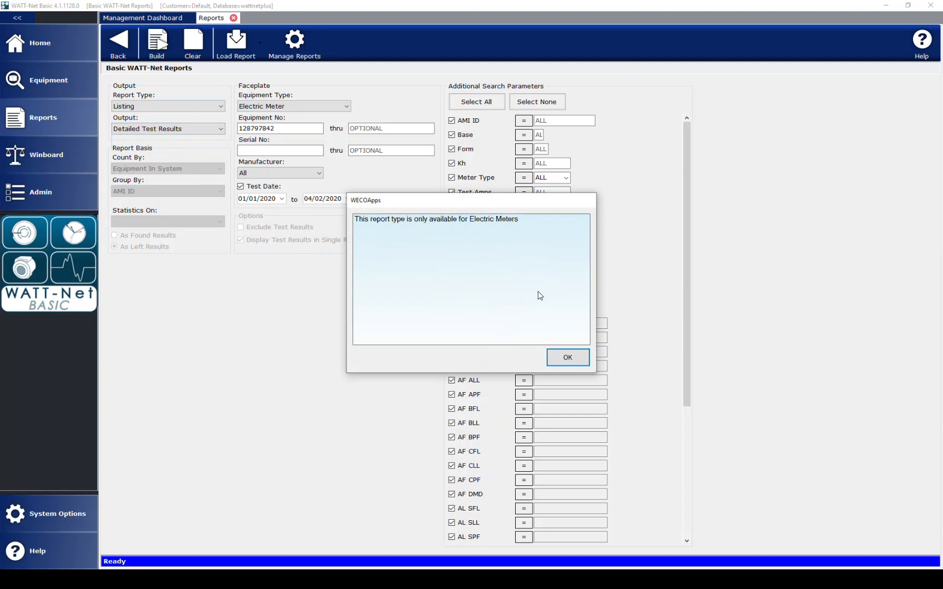
{"action": "left_click_drag", "start_coordinate": [461, 205], "coordinate": [294, 229]}
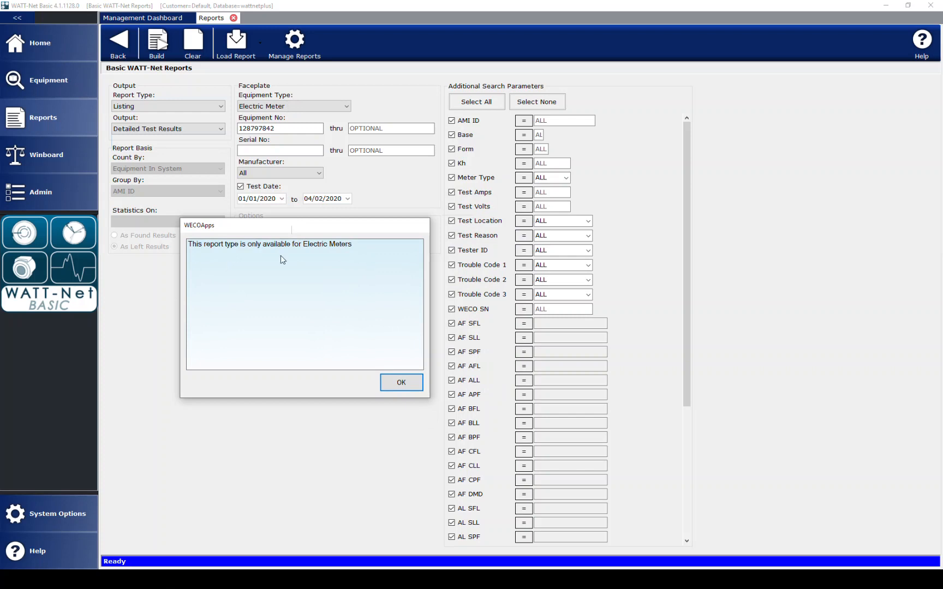
{"action": "left_click", "coordinate": [404, 384]}
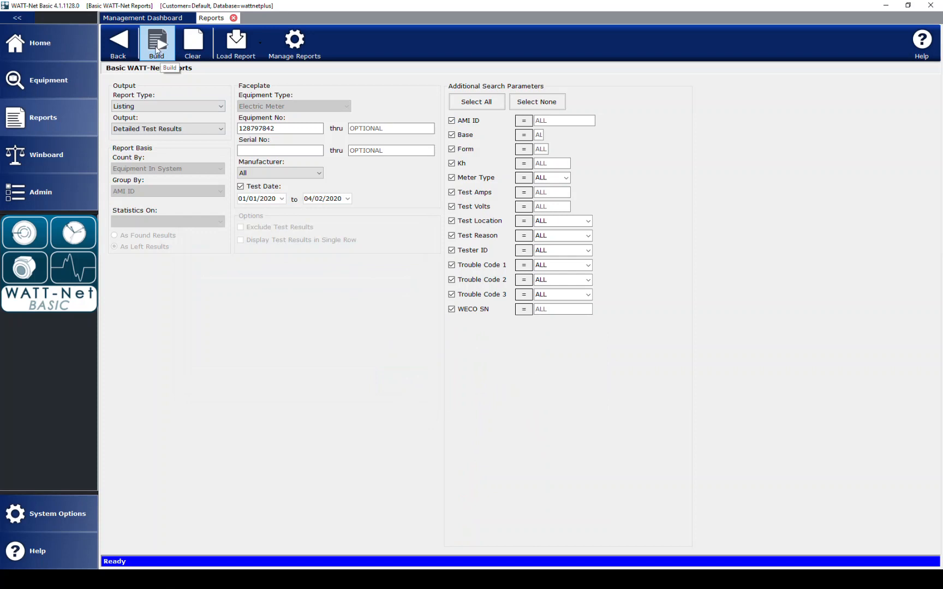
{"action": "left_click", "coordinate": [156, 48]}
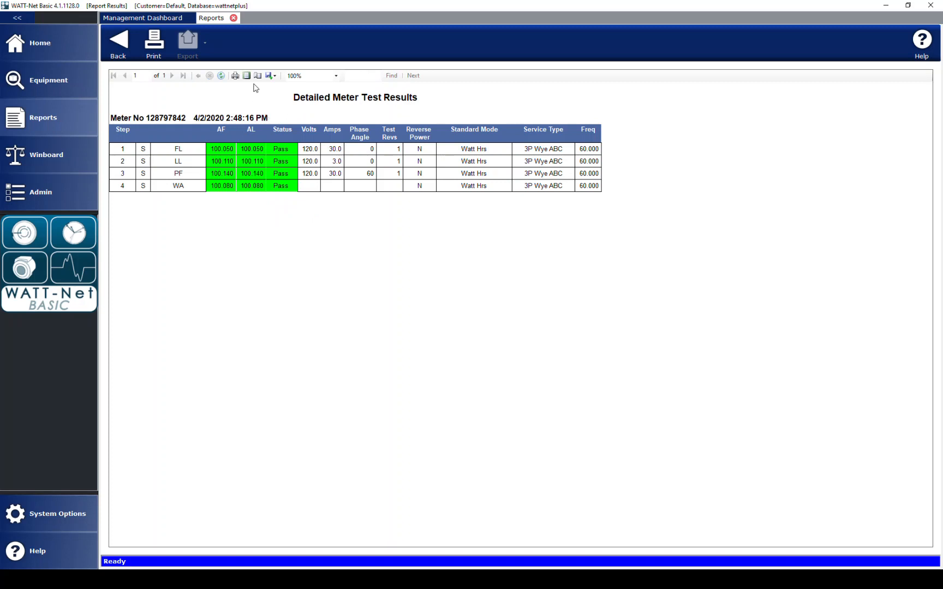
{"action": "left_click", "coordinate": [272, 77]}
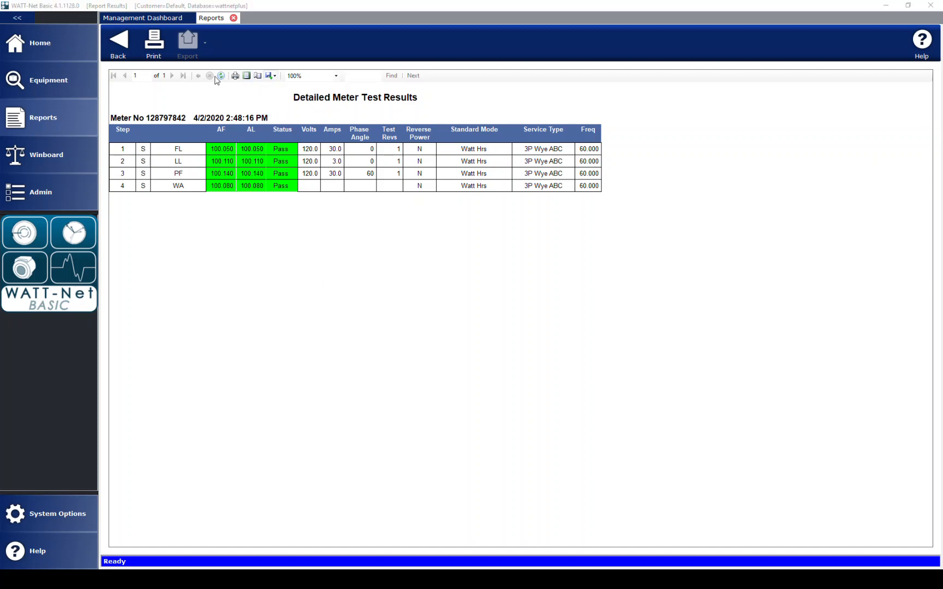
Return to the report setup, clear the equipment number and keep the test date filter switched on
{"action": "left_click", "coordinate": [113, 47]}
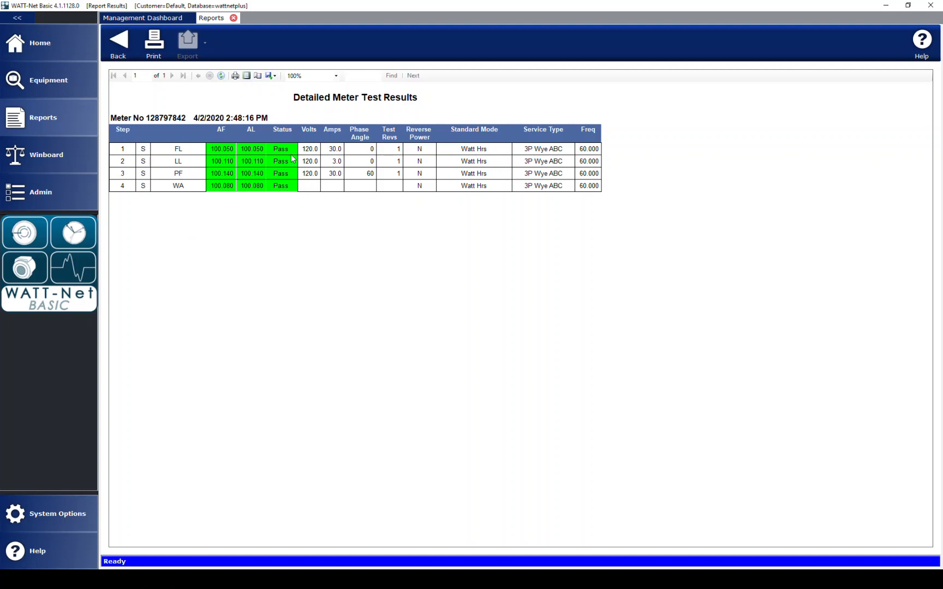
{"action": "left_click", "coordinate": [122, 44]}
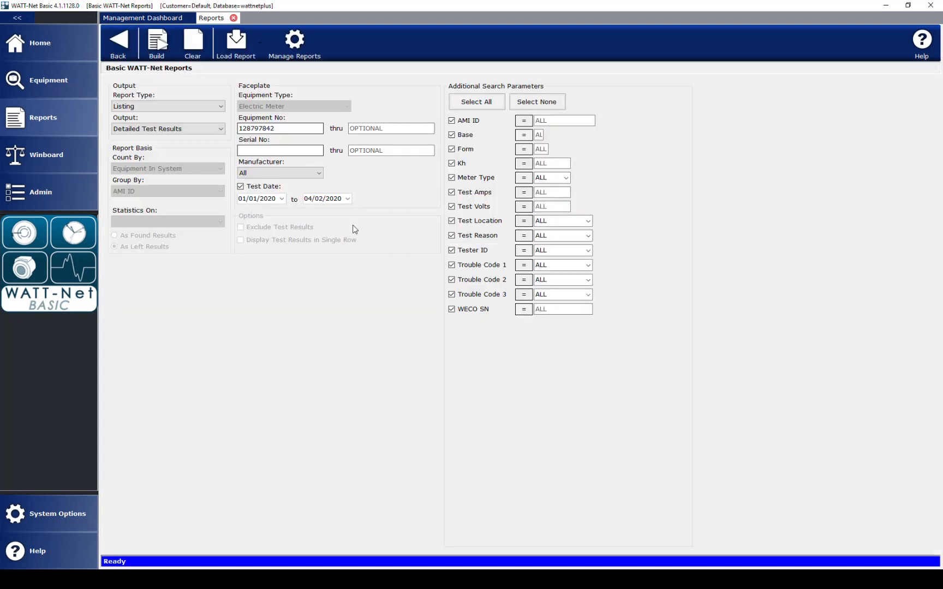
{"action": "left_click", "coordinate": [240, 186]}
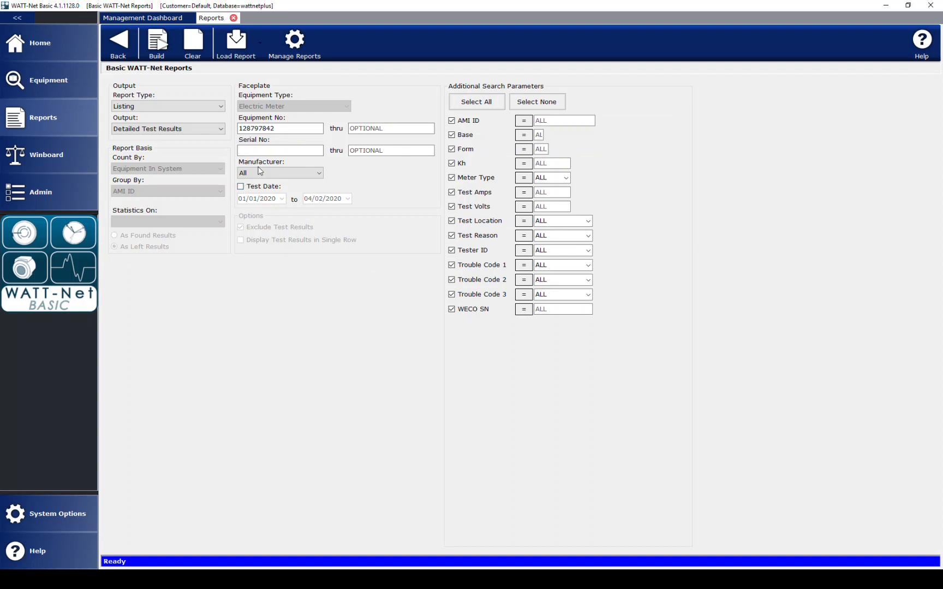
{"action": "left_click", "coordinate": [240, 187]}
{"action": "left_click", "coordinate": [308, 201]}
{"action": "double_click", "coordinate": [280, 131]}
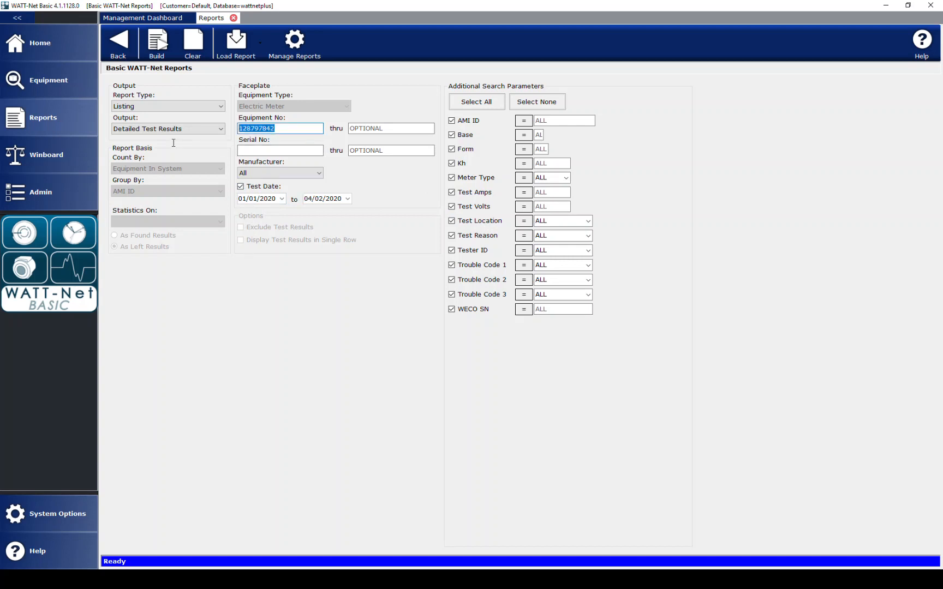
{"action": "key", "text": "BackSpace"}
{"action": "left_click", "coordinate": [240, 186]}
{"action": "left_click", "coordinate": [241, 186]}
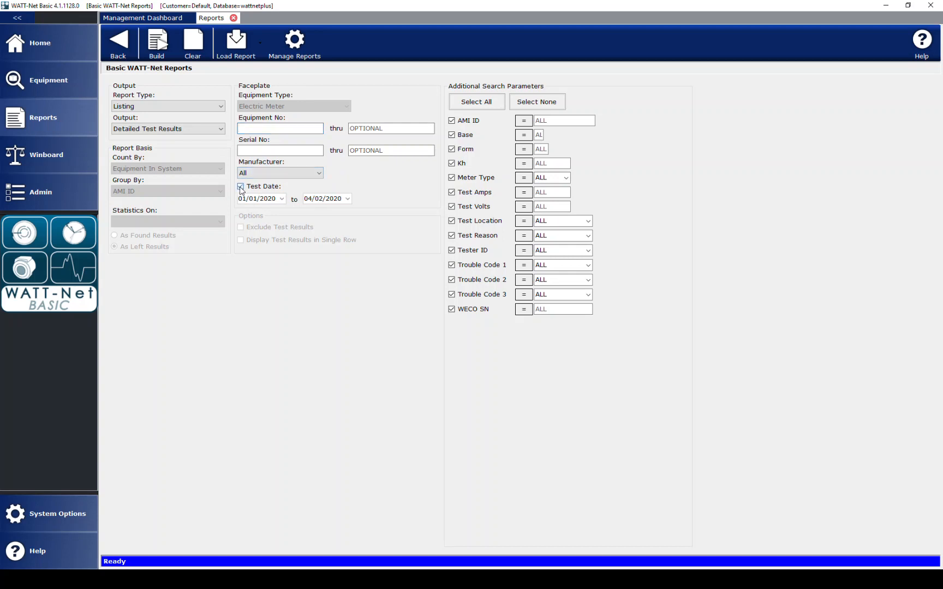
Set the output back to Default and display the test results in a single row
{"action": "left_click", "coordinate": [162, 128]}
{"action": "left_click", "coordinate": [147, 140]}
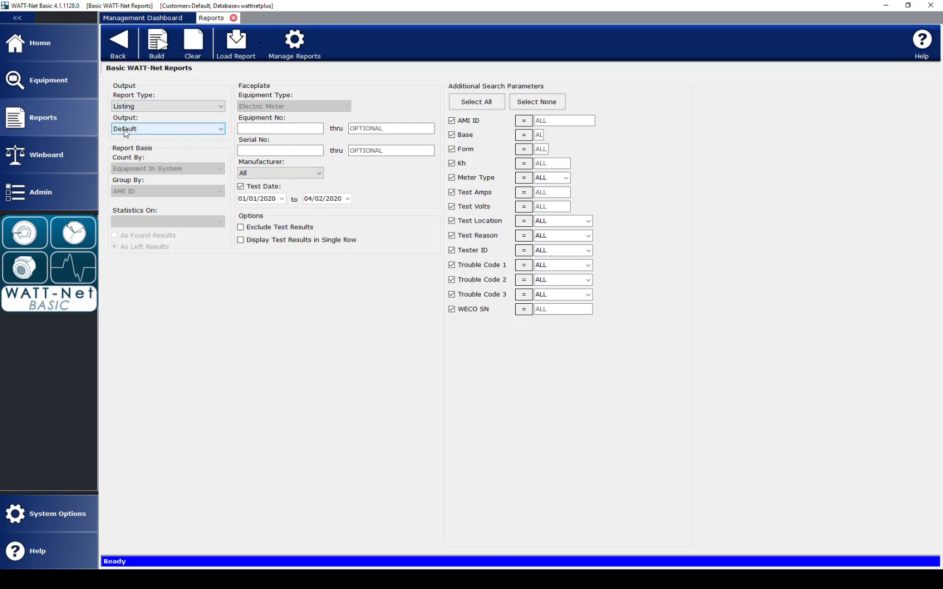
{"action": "left_click", "coordinate": [240, 240]}
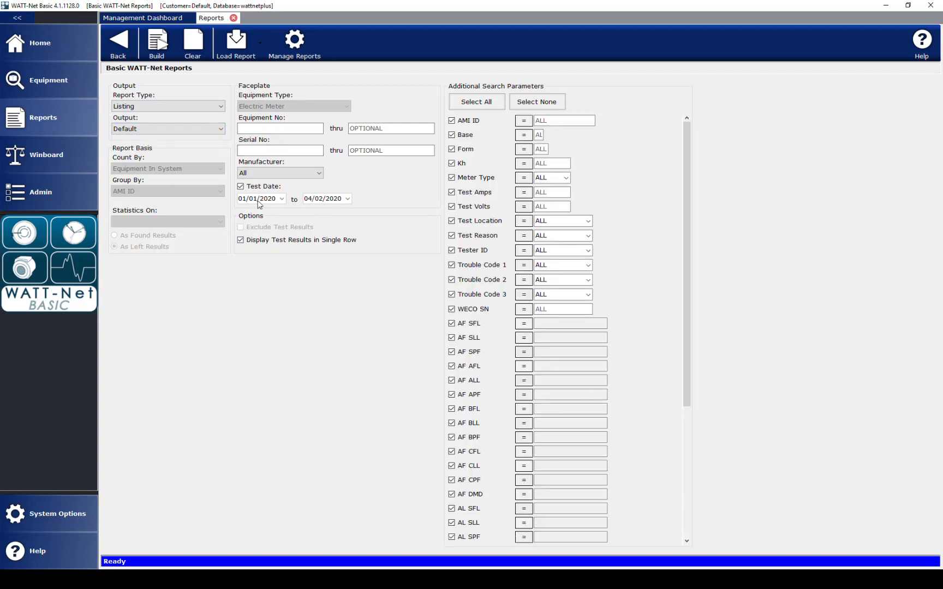
Build the listing for test reason (RT) Routine Test, look over its records and return to the setup
{"action": "left_click", "coordinate": [588, 235]}
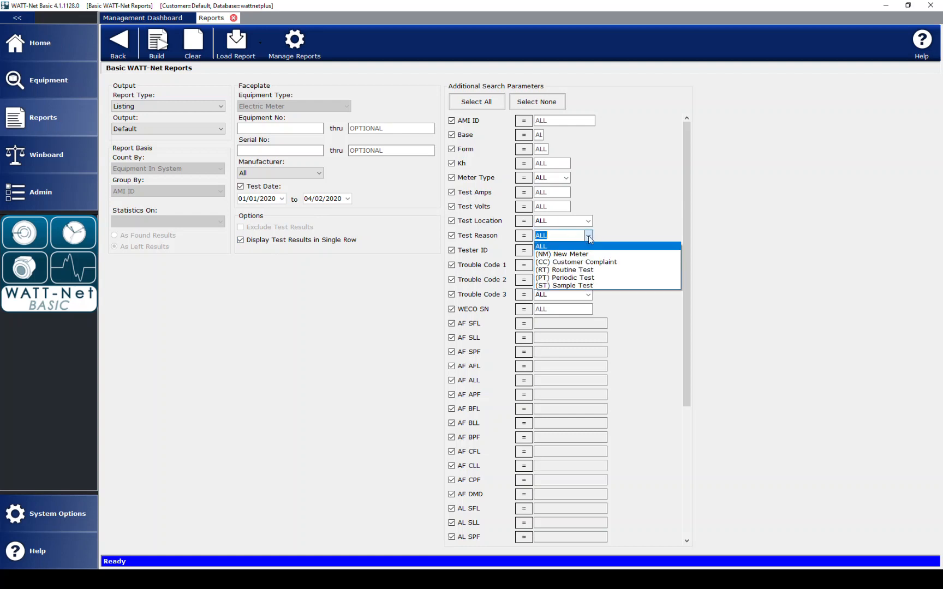
{"action": "left_click", "coordinate": [584, 270]}
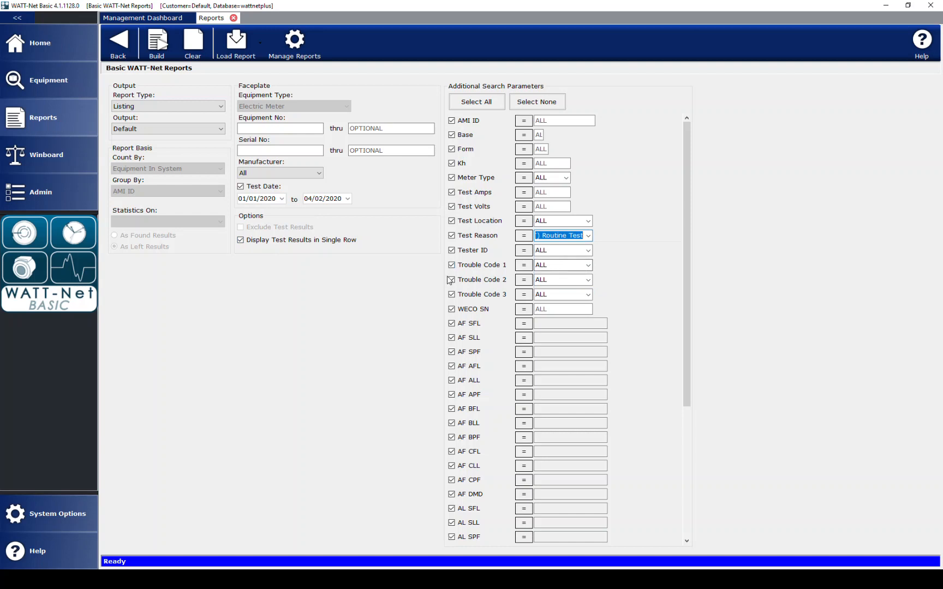
{"action": "left_click", "coordinate": [160, 54]}
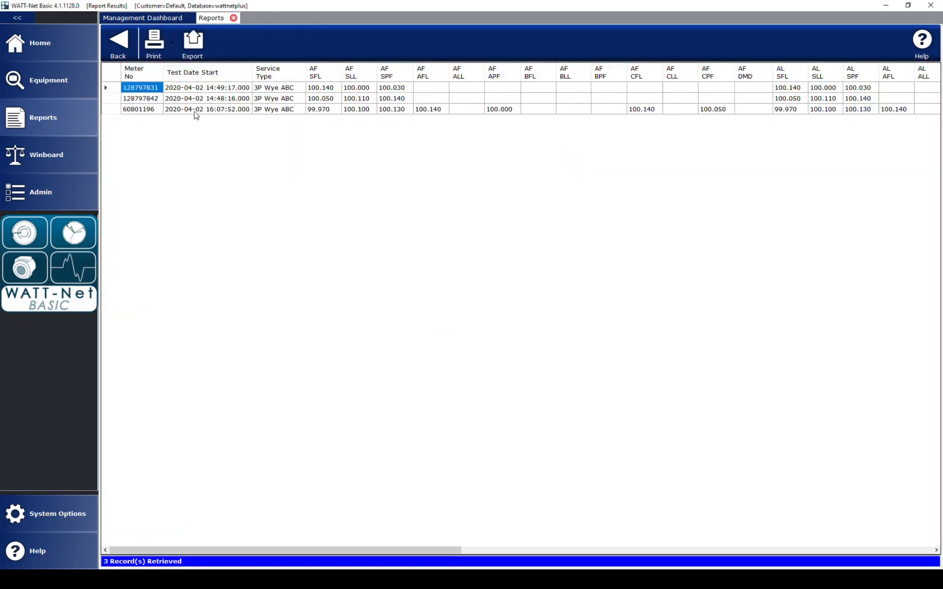
{"action": "mouse_move", "coordinate": [189, 550]}
{"action": "left_mouse_down"}
{"action": "mouse_move", "coordinate": [263, 550]}
{"action": "mouse_move", "coordinate": [180, 550]}
{"action": "left_mouse_up"}
{"action": "left_click", "coordinate": [118, 44]}
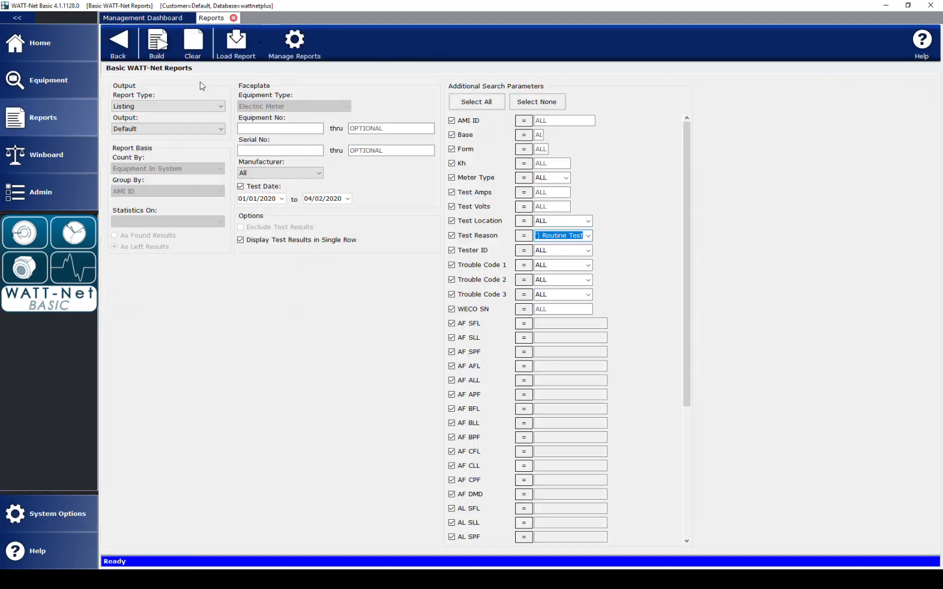
Reset the test reason to ALL, build the listing for one specific tester ID and return to the setup
{"action": "left_click", "coordinate": [588, 238]}
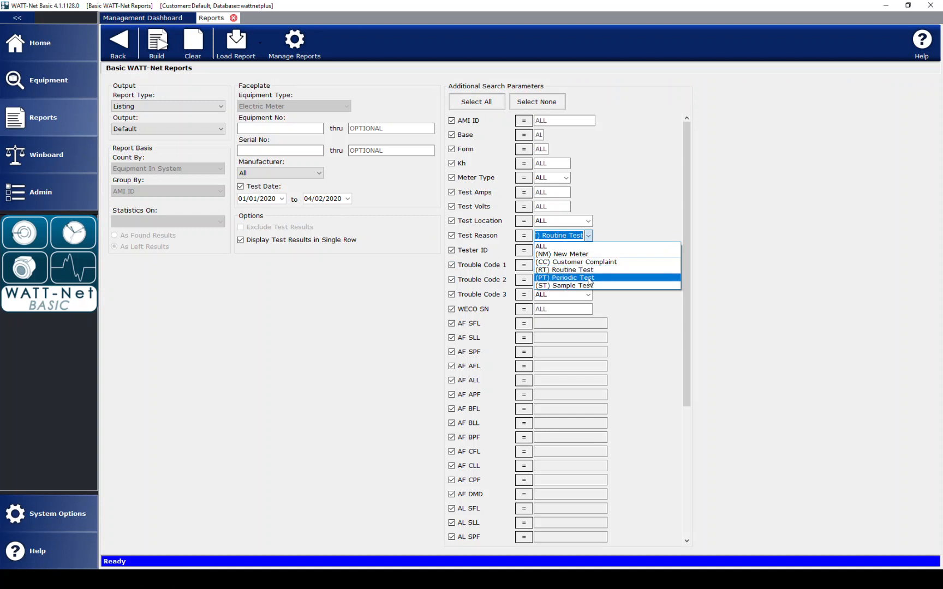
{"action": "left_click", "coordinate": [589, 236]}
{"action": "left_click", "coordinate": [574, 240]}
{"action": "left_click", "coordinate": [574, 246]}
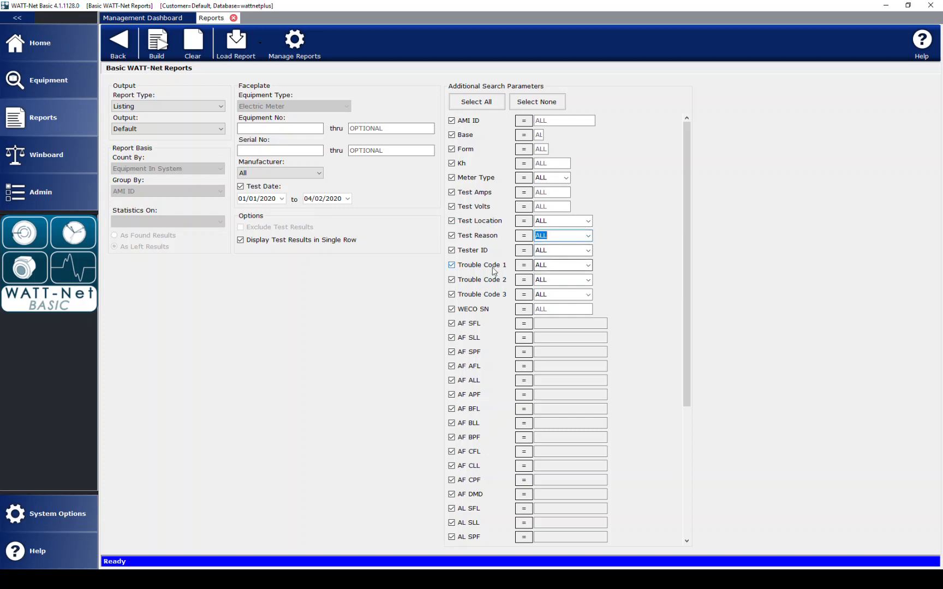
{"action": "left_click", "coordinate": [588, 251]}
{"action": "left_click", "coordinate": [556, 269]}
{"action": "left_click", "coordinate": [156, 50]}
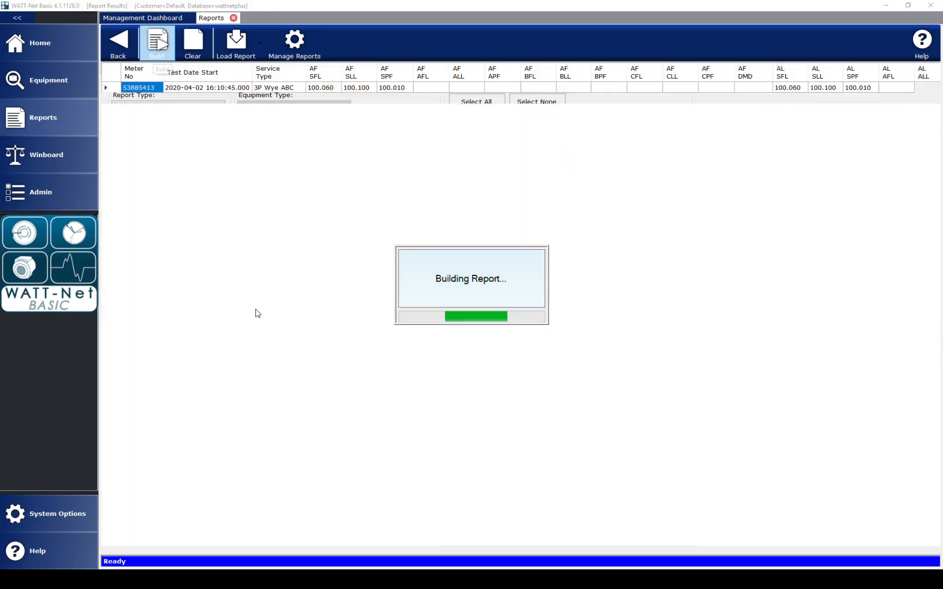
{"action": "left_click", "coordinate": [119, 55]}
Reset the tester ID to ALL and set the test reason to (RT) Routine Test
{"action": "left_click", "coordinate": [586, 251]}
{"action": "left_click", "coordinate": [565, 263]}
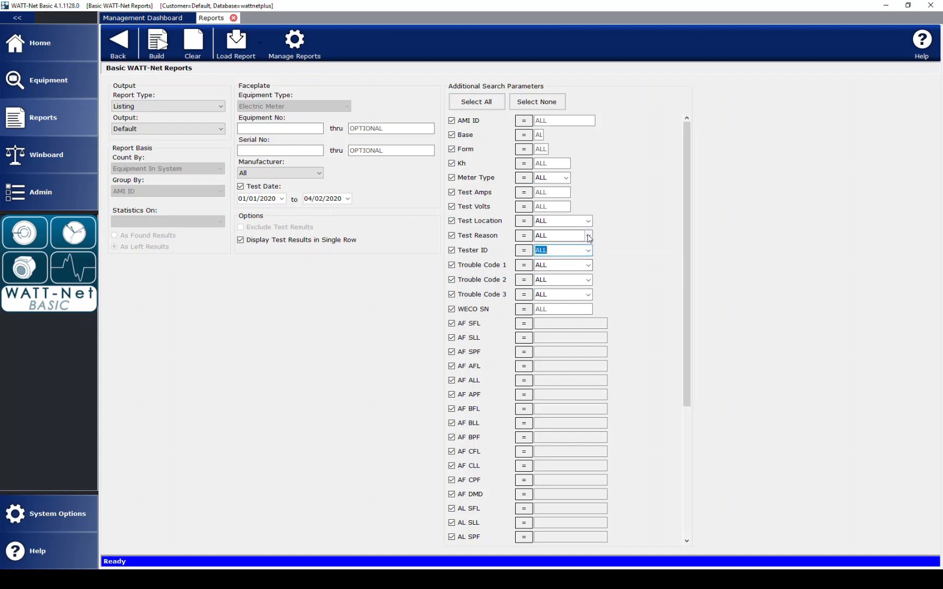
{"action": "left_click", "coordinate": [587, 235]}
{"action": "left_click", "coordinate": [570, 271]}
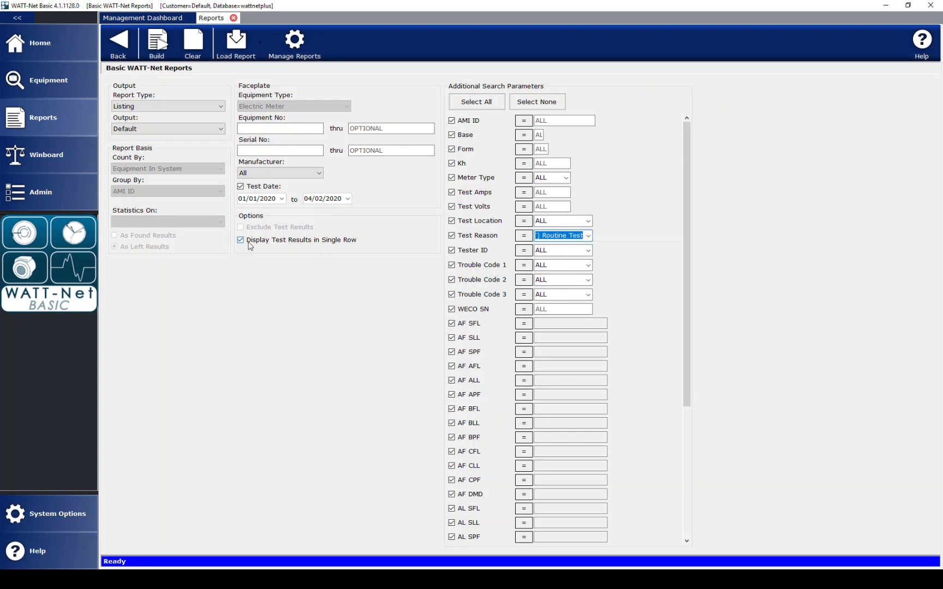
Exclude the as-found columns from AF AFL through AF DMD, leaving AF SFL, AF SLL and AF SPF included
{"action": "scroll", "coordinate": [464, 359], "scroll_direction": "down", "scroll_amount": 1}
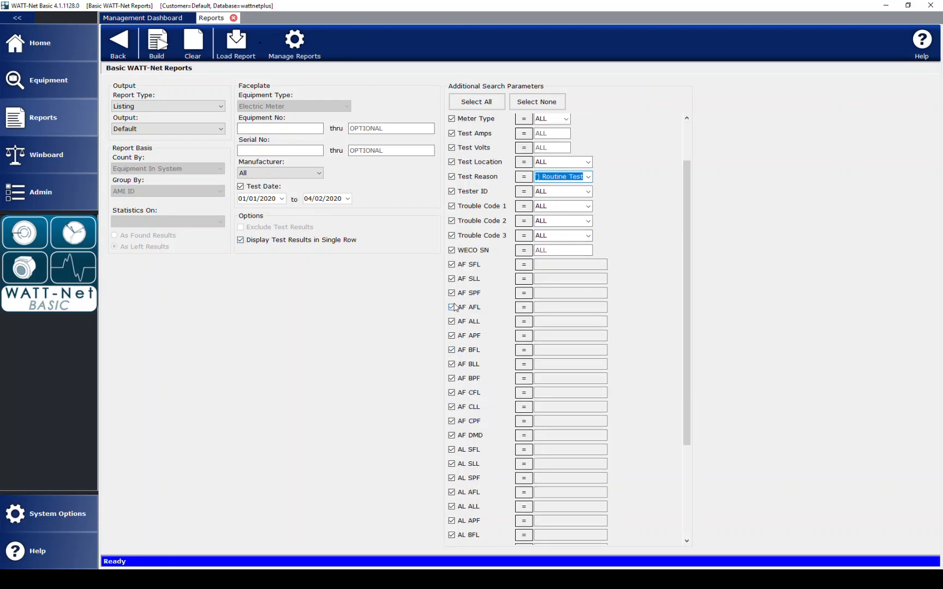
{"action": "left_click", "coordinate": [451, 309]}
{"action": "left_click", "coordinate": [451, 323]}
{"action": "left_click", "coordinate": [452, 337]}
{"action": "left_click", "coordinate": [451, 351]}
{"action": "left_click", "coordinate": [451, 364]}
{"action": "left_click", "coordinate": [452, 378]}
{"action": "left_click", "coordinate": [451, 393]}
{"action": "left_click", "coordinate": [451, 407]}
{"action": "left_click", "coordinate": [451, 420]}
{"action": "left_click", "coordinate": [452, 435]}
Exclude the as-left columns from AL AFL through AL DMD, plus TROUBLE 4 and TROUBLE 5
{"action": "scroll", "coordinate": [464, 414], "scroll_direction": "down", "scroll_amount": 3}
{"action": "left_click", "coordinate": [451, 353]}
{"action": "left_click", "coordinate": [451, 368]}
{"action": "left_click", "coordinate": [451, 382]}
{"action": "left_click", "coordinate": [452, 396]}
{"action": "left_click", "coordinate": [451, 411]}
{"action": "left_click", "coordinate": [451, 424]}
{"action": "left_click", "coordinate": [451, 439]}
{"action": "left_click", "coordinate": [451, 454]}
{"action": "left_click", "coordinate": [452, 468]}
{"action": "left_click", "coordinate": [451, 482]}
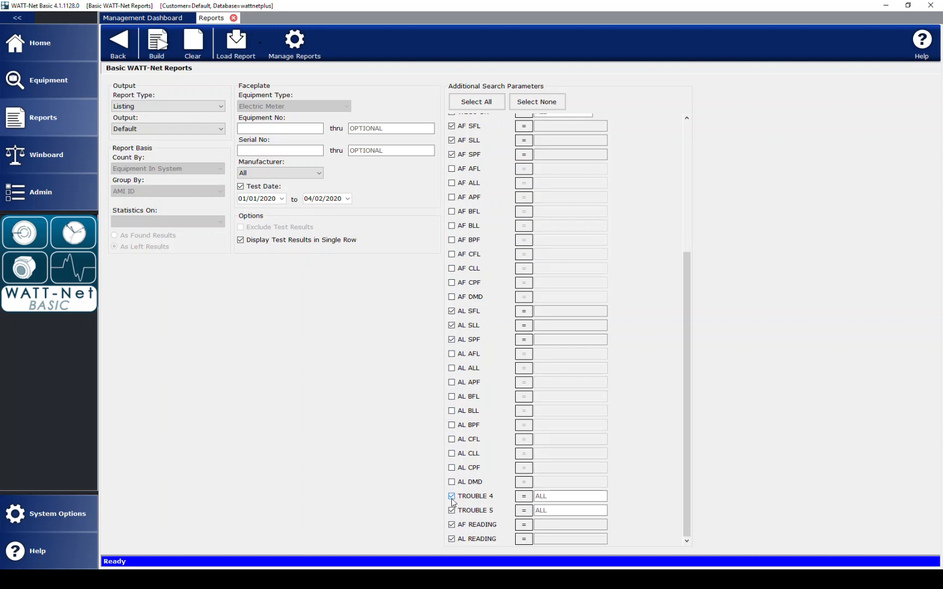
{"action": "left_click", "coordinate": [452, 496]}
{"action": "left_click", "coordinate": [452, 510]}
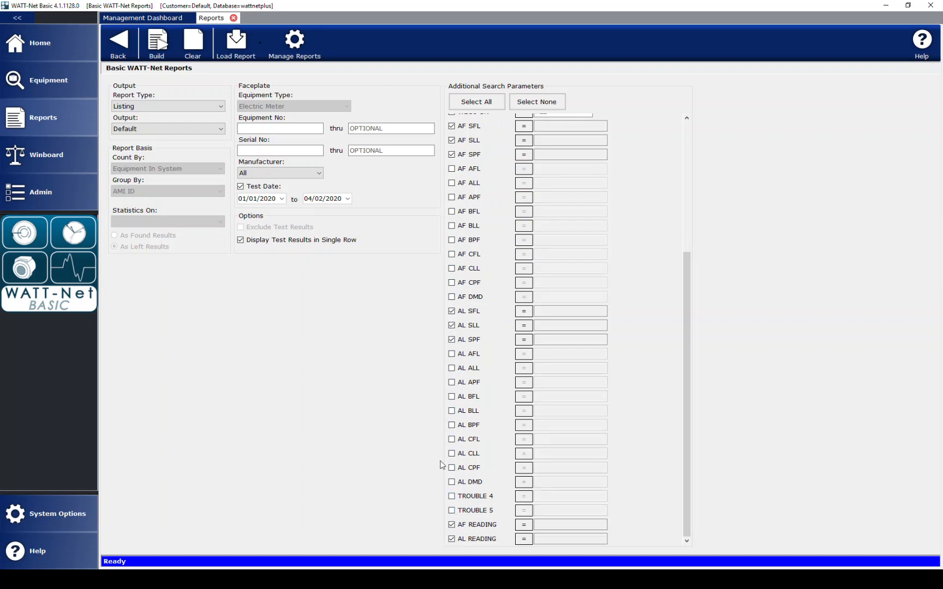
Build the listing with the reduced columns, review it across its width and return to the report setup
{"action": "scroll", "coordinate": [447, 500], "scroll_direction": "up", "scroll_amount": 3}
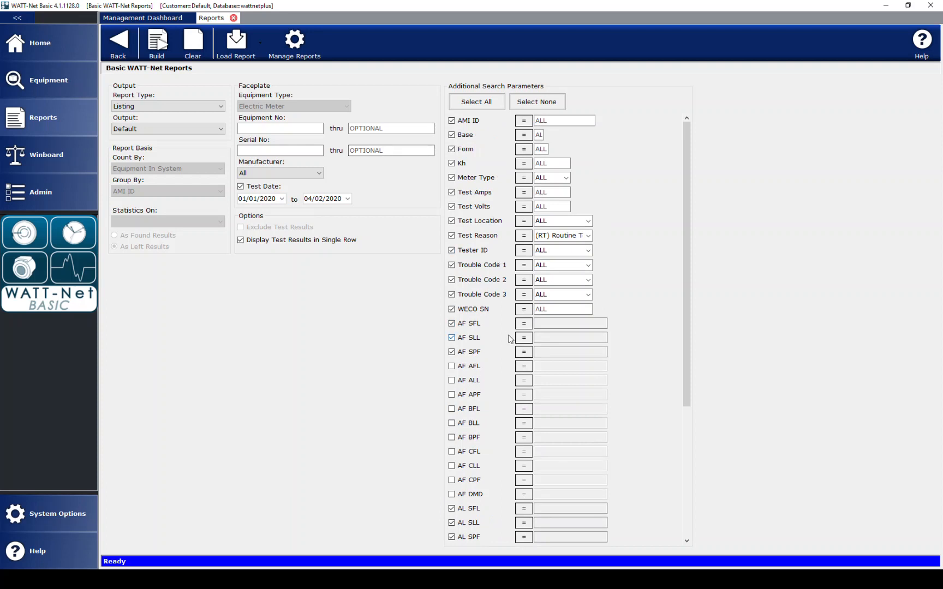
{"action": "left_click", "coordinate": [156, 54]}
{"action": "left_click_drag", "start_coordinate": [375, 550], "coordinate": [205, 575]}
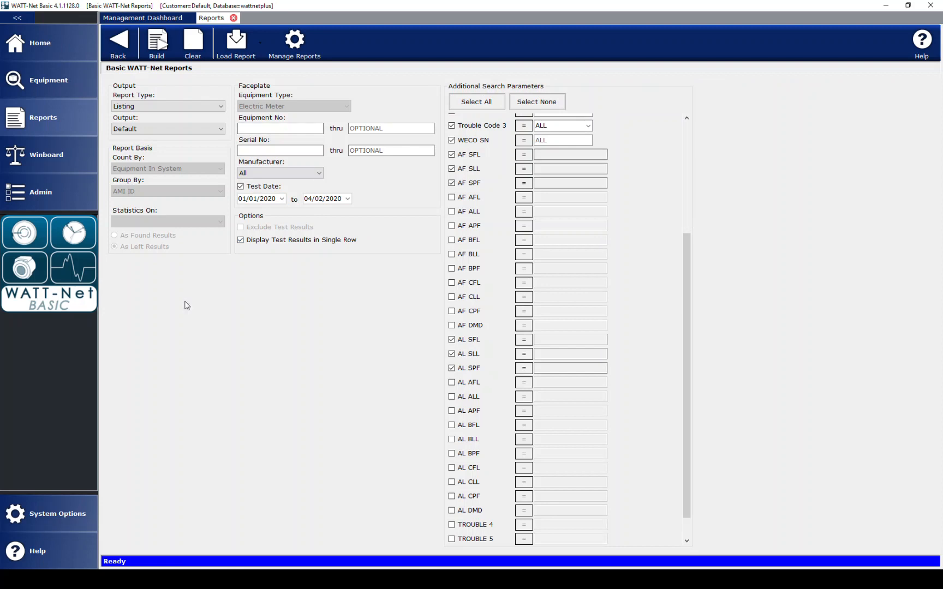
{"action": "scroll", "coordinate": [483, 354], "scroll_direction": "up", "scroll_amount": 5}
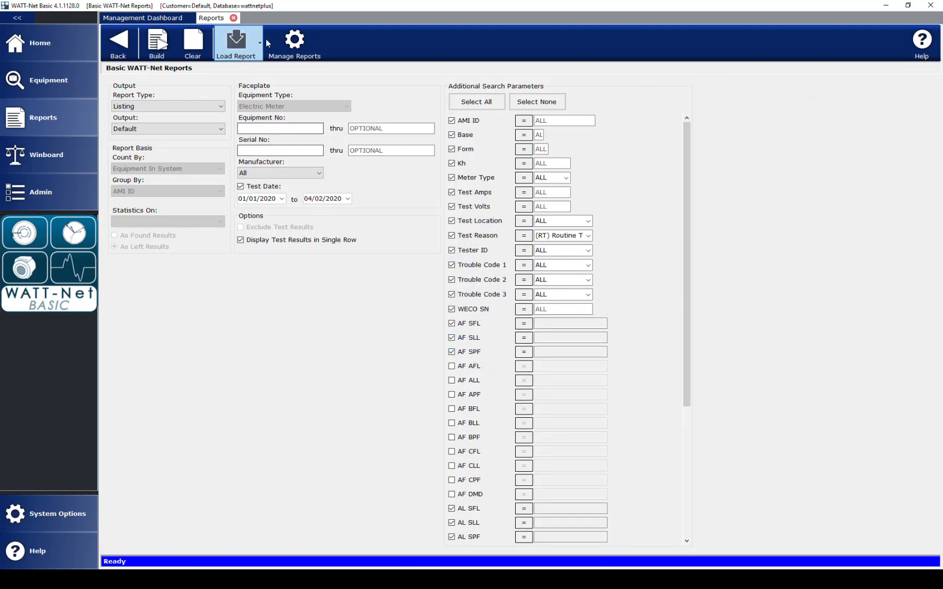
Save the current report setup as a new report named Routine Report
{"action": "left_click", "coordinate": [300, 48]}
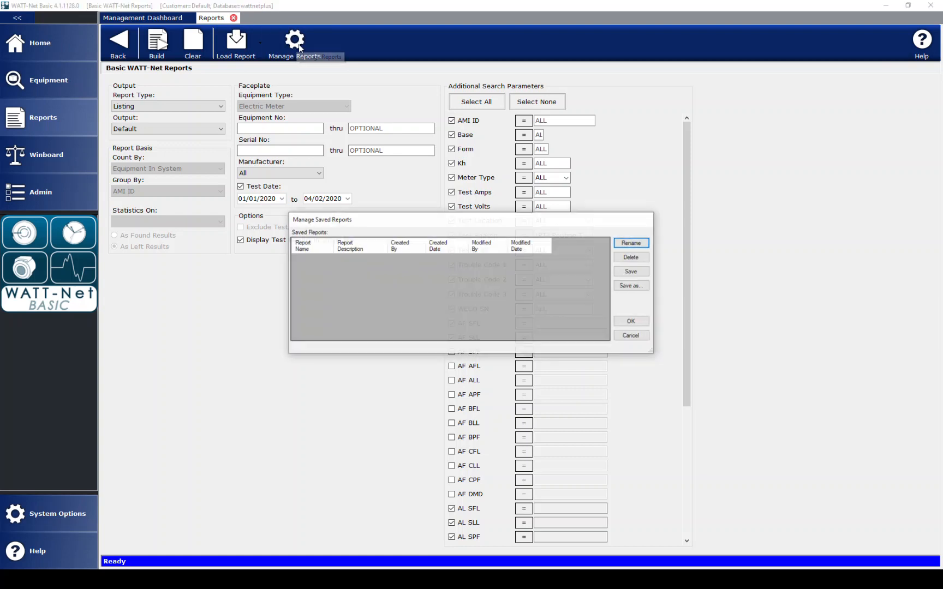
{"action": "left_click", "coordinate": [632, 286]}
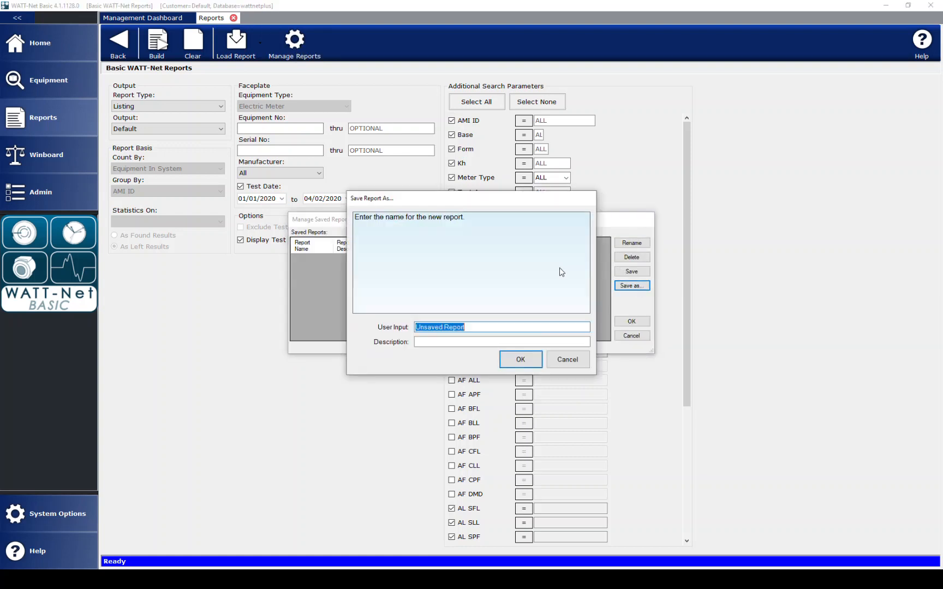
{"action": "type", "text": "Routine Rep"}
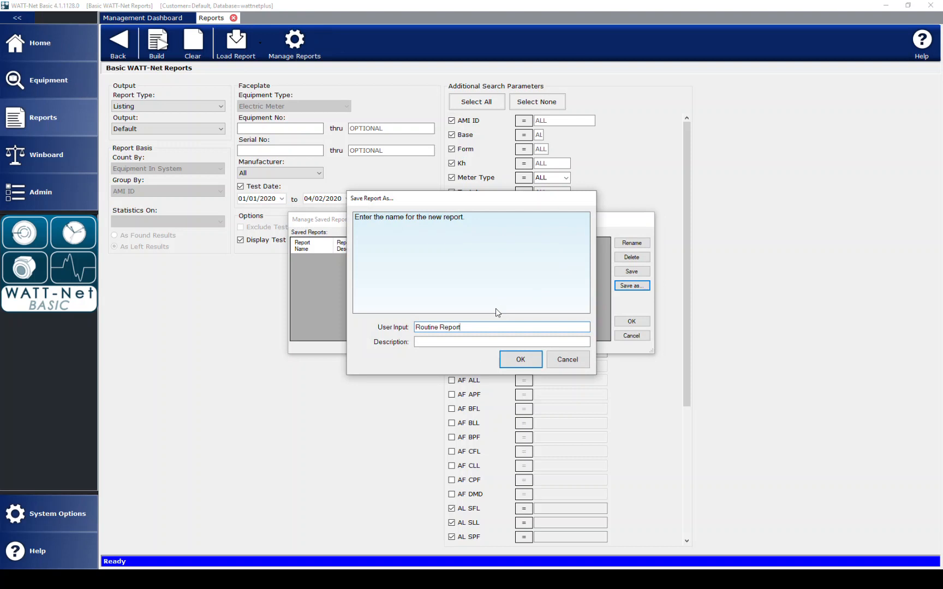
{"action": "left_click", "coordinate": [521, 362]}
{"action": "left_click", "coordinate": [632, 321]}
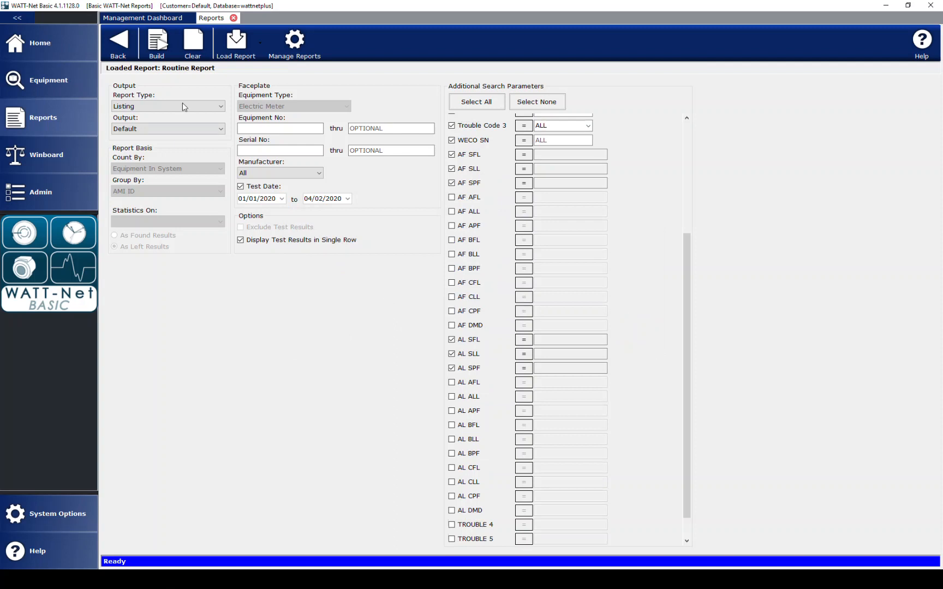
Close and reopen Basic WATT-Net Reports, load the saved Routine Report and check its restored parameters
{"action": "left_click", "coordinate": [233, 18]}
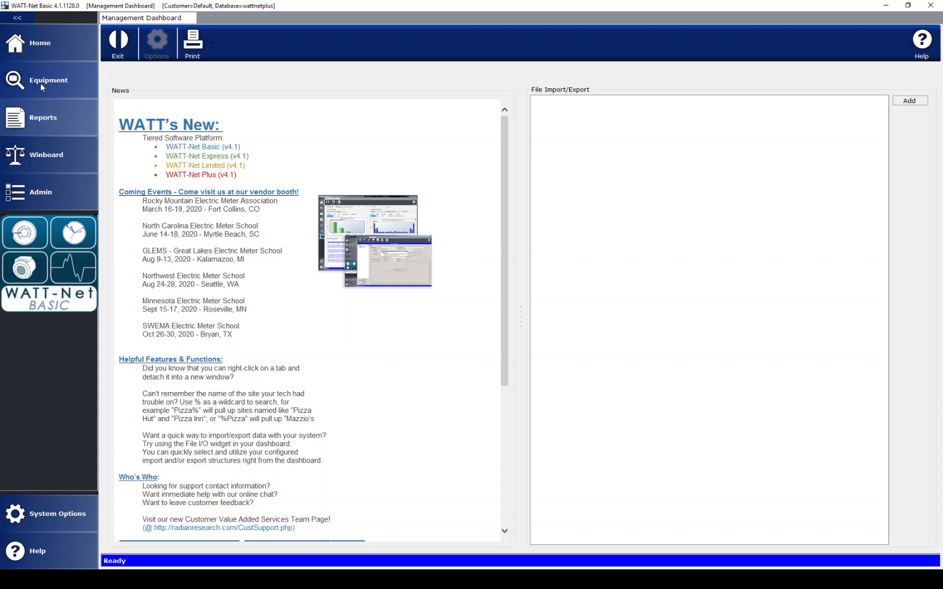
{"action": "left_click", "coordinate": [37, 123]}
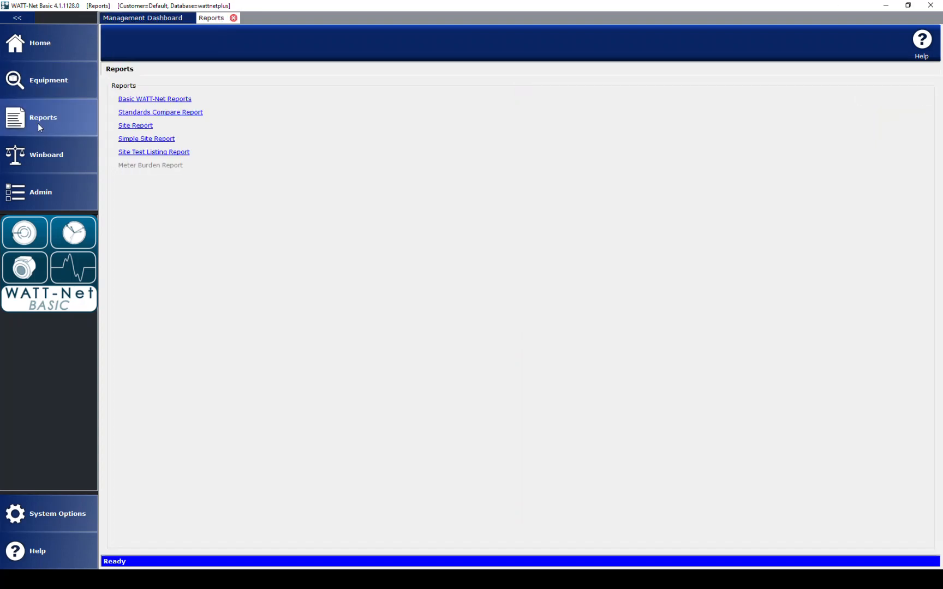
{"action": "left_click", "coordinate": [155, 100]}
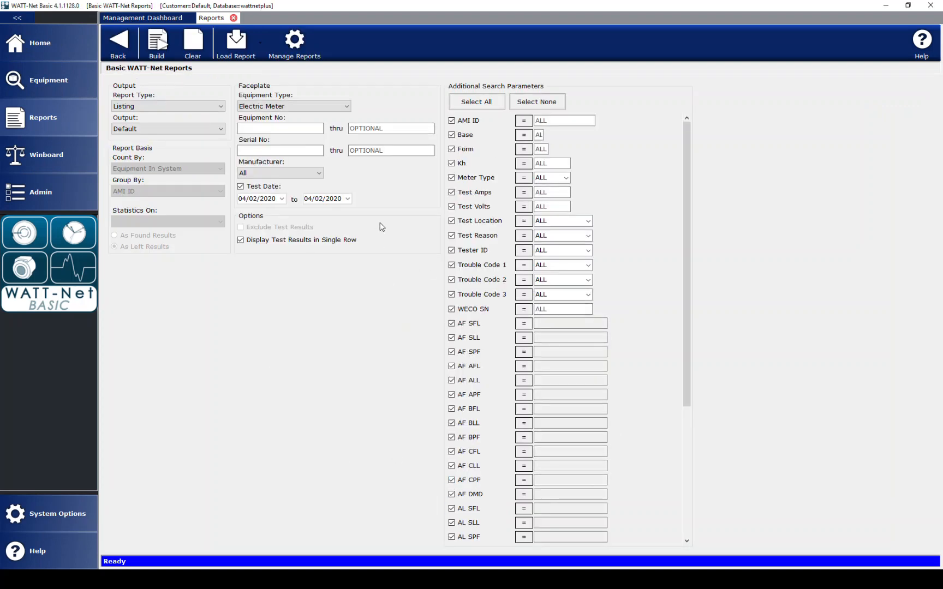
{"action": "left_click", "coordinate": [234, 52]}
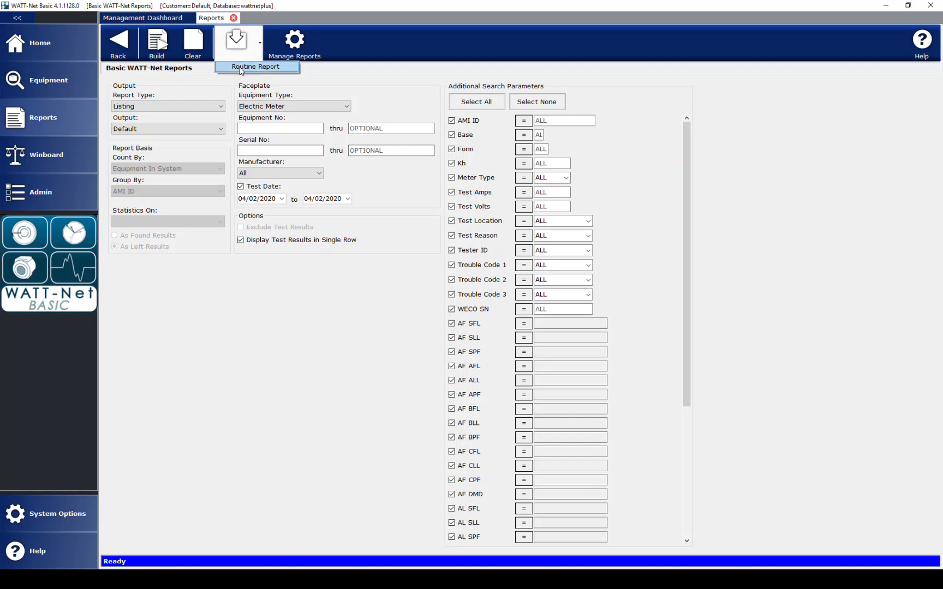
{"action": "left_click", "coordinate": [240, 67]}
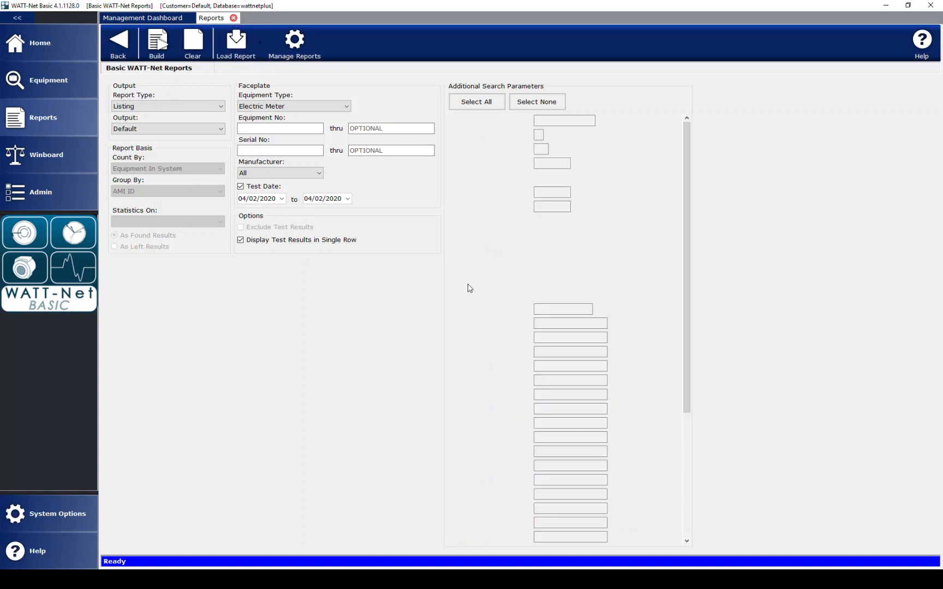
{"action": "scroll", "coordinate": [483, 446], "scroll_direction": "down", "scroll_amount": 5}
{"action": "scroll", "coordinate": [492, 423], "scroll_direction": "up", "scroll_amount": 5}
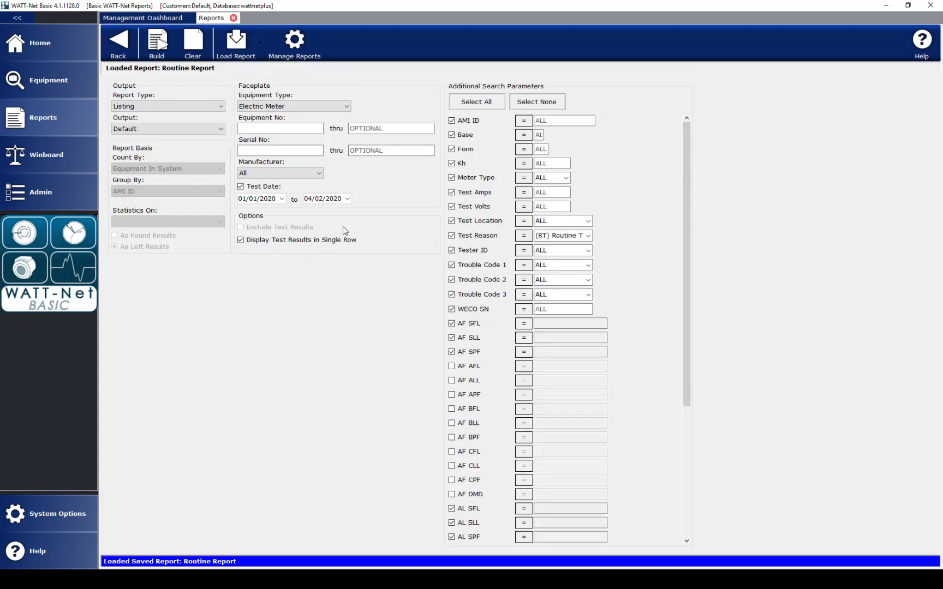
Check the start date calendar of the test date range and reload the saved Routine Report
{"action": "left_click", "coordinate": [282, 199]}
{"action": "left_click", "coordinate": [283, 199]}
{"action": "left_click", "coordinate": [237, 54]}
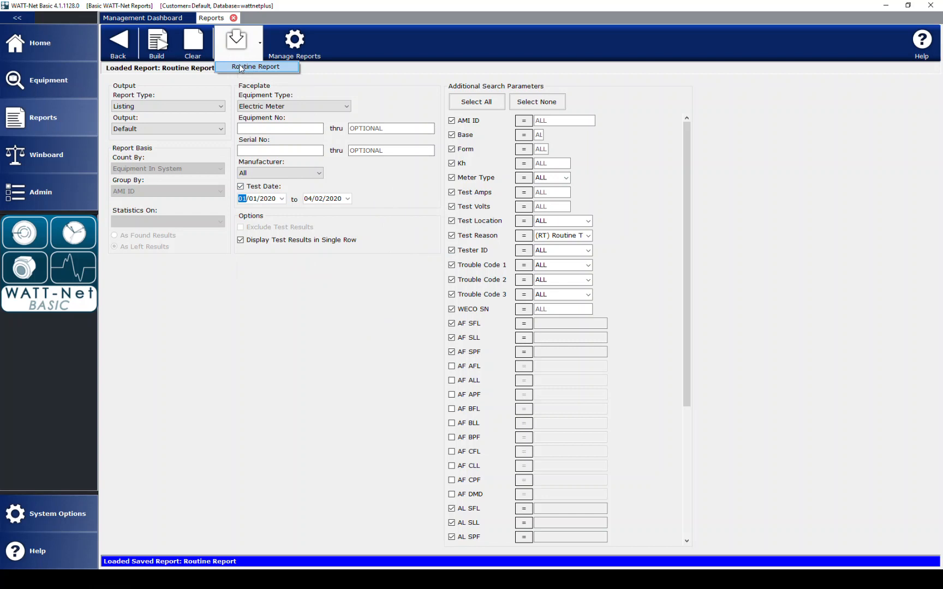
{"action": "left_click", "coordinate": [240, 67]}
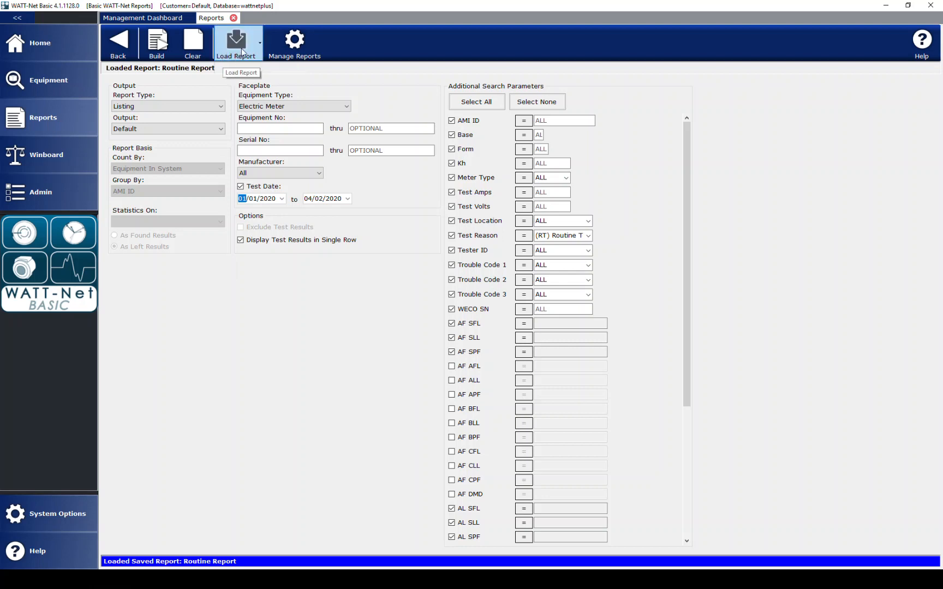
Try the rename and delete options on Routine Report in the saved reports manager and cancel out of it
{"action": "left_click", "coordinate": [295, 43]}
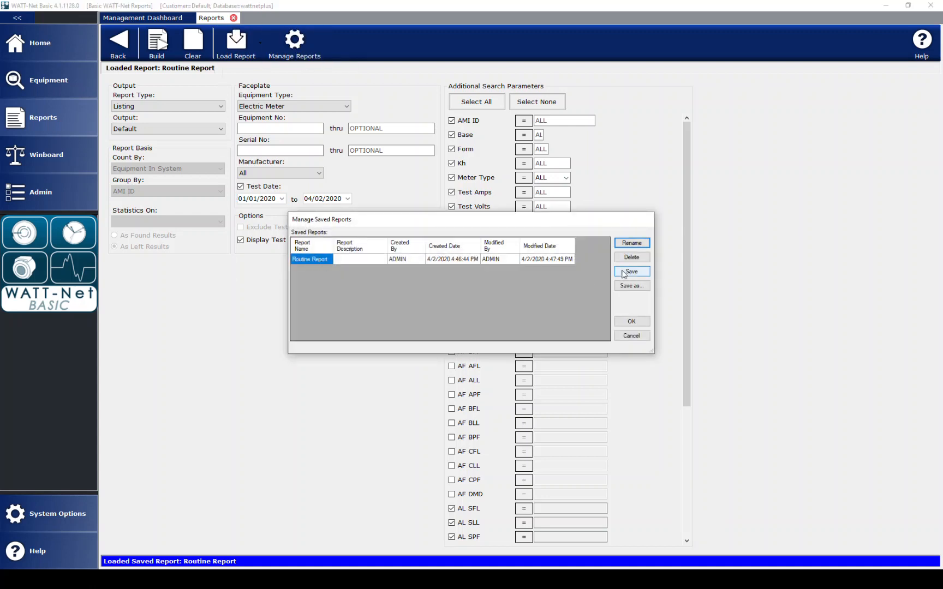
{"action": "left_click", "coordinate": [632, 243]}
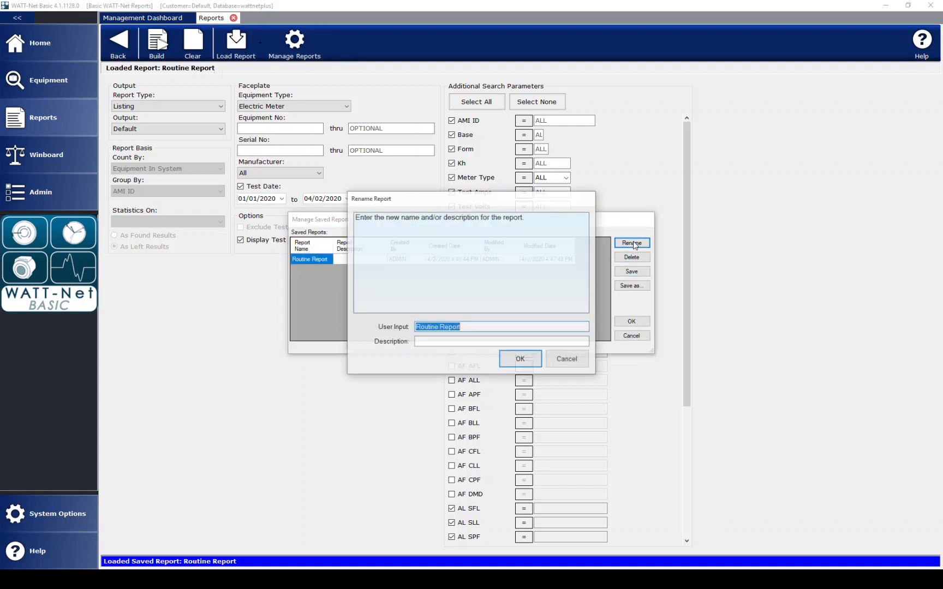
{"action": "left_click", "coordinate": [565, 358]}
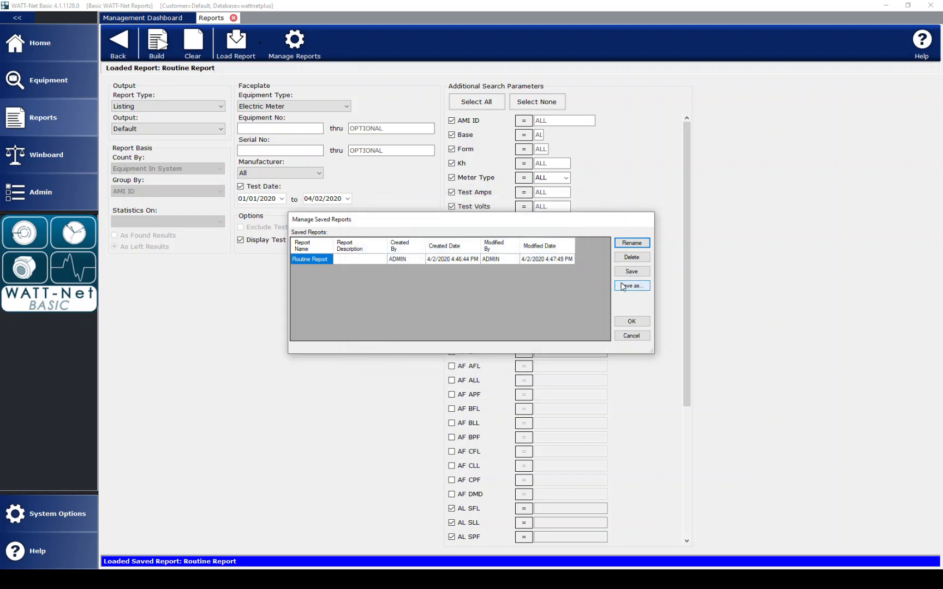
{"action": "left_click", "coordinate": [637, 257]}
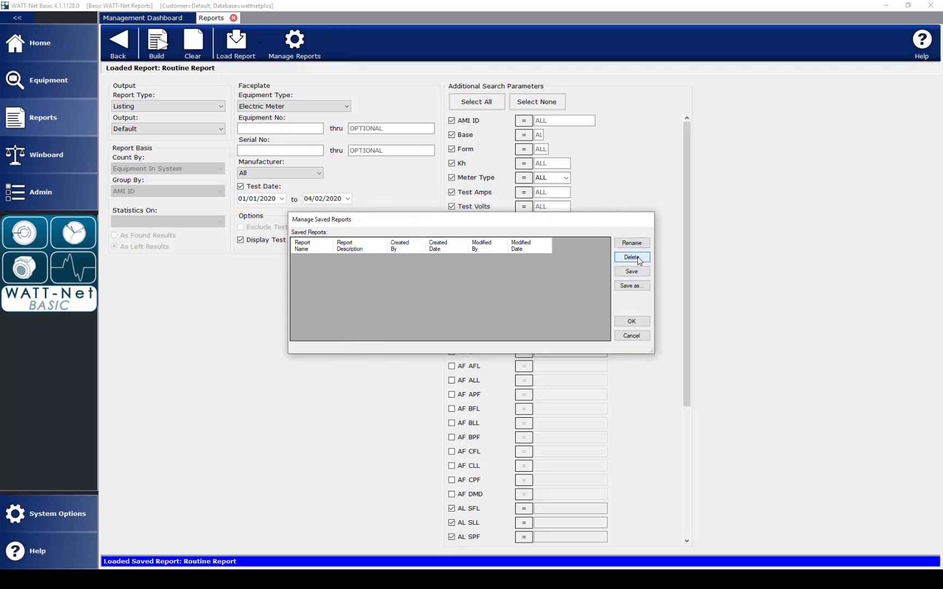
{"action": "left_click", "coordinate": [633, 336]}
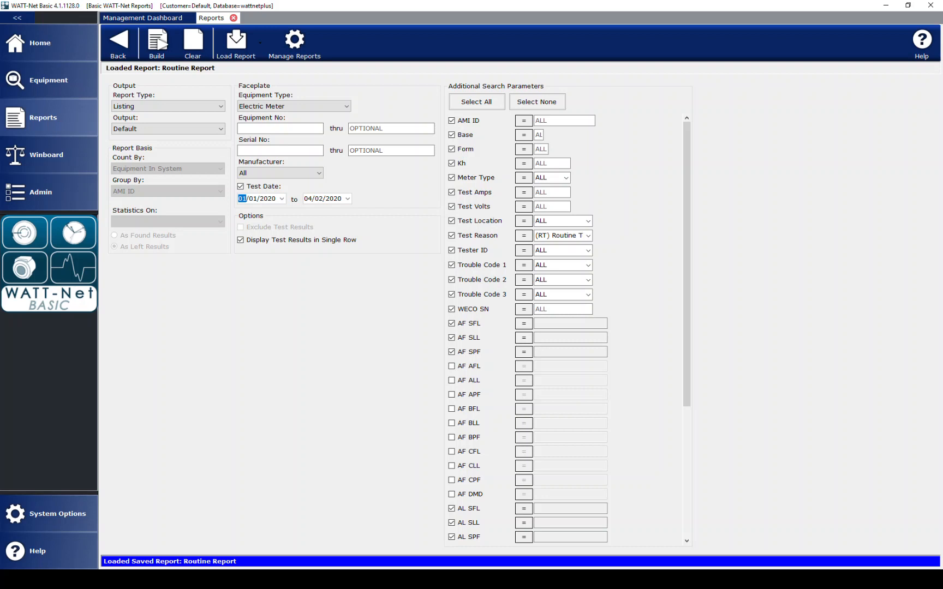
Switch to the PowerPoint presentation, go to the closing Thank You slide and start the slide show
{"action": "key", "text": "alt+Tab"}
{"action": "scroll", "coordinate": [619, 340], "scroll_direction": "down", "scroll_amount": 2}
{"action": "scroll", "coordinate": [620, 340], "scroll_direction": "down", "scroll_amount": 1}
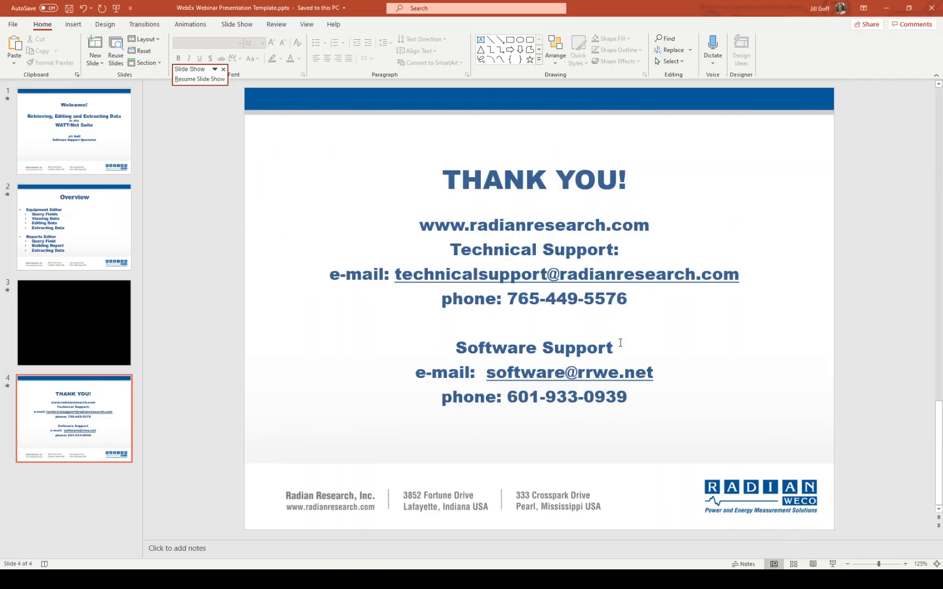
{"action": "left_click", "coordinate": [833, 567]}
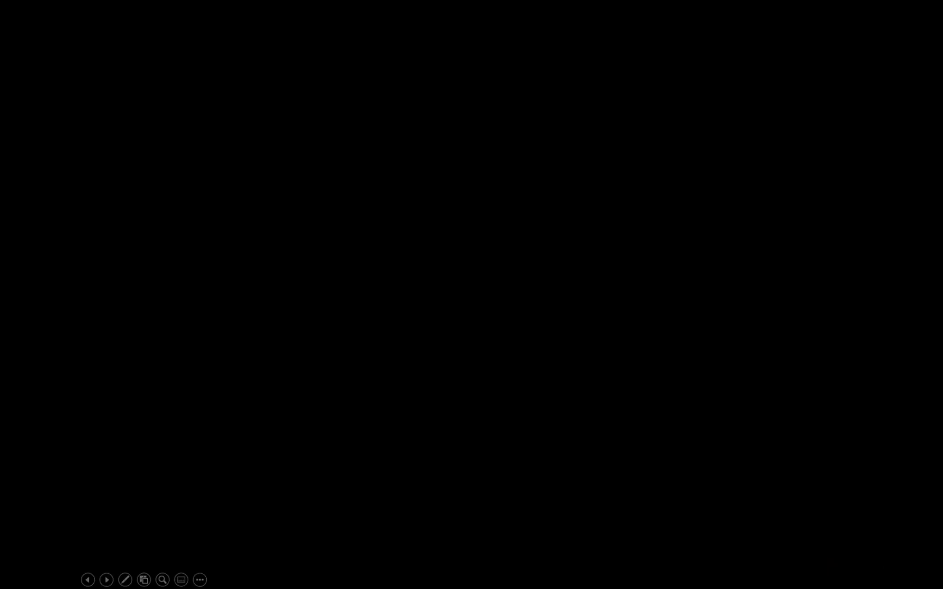